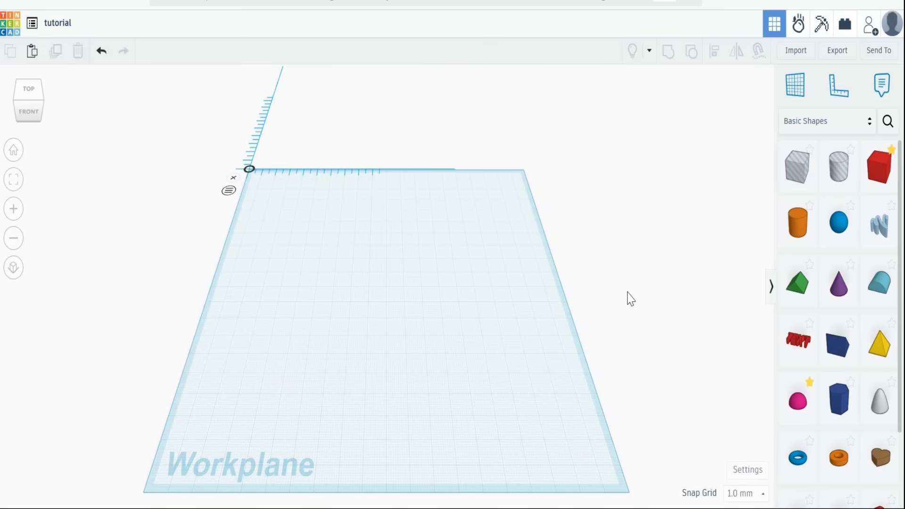
Step: Add a box to the workplane and size it to a 60 × 1 × 1 mm rod
{"action": "left_click", "coordinate": [878, 170]}
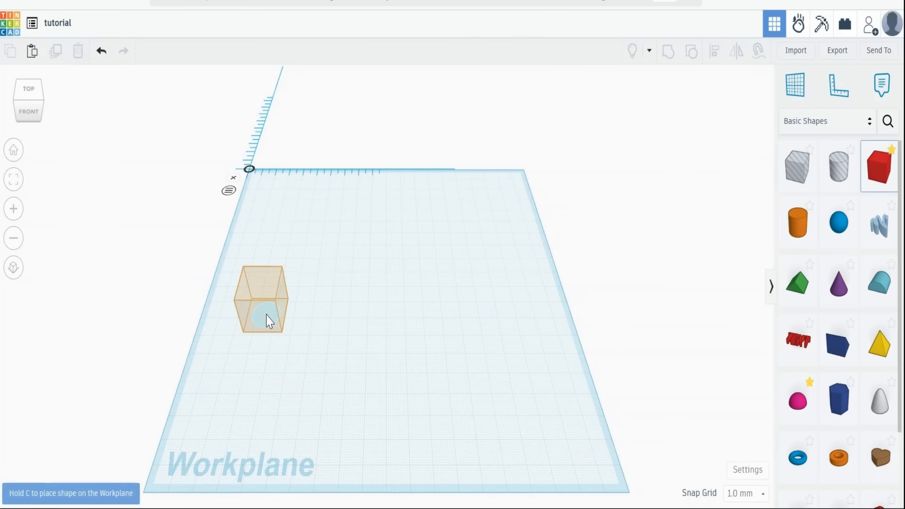
{"action": "left_click", "coordinate": [267, 317]}
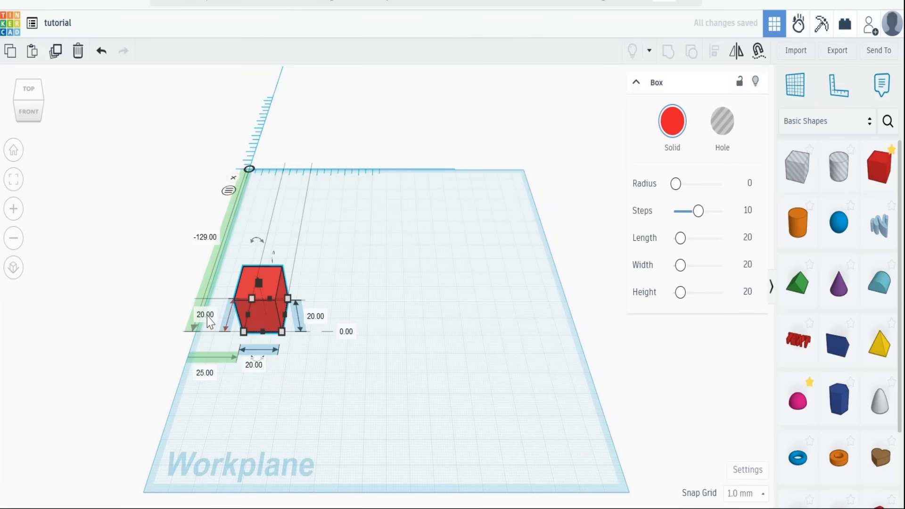
{"action": "left_click", "coordinate": [206, 316]}
{"action": "type", "text": "60"}
{"action": "left_click", "coordinate": [253, 365]}
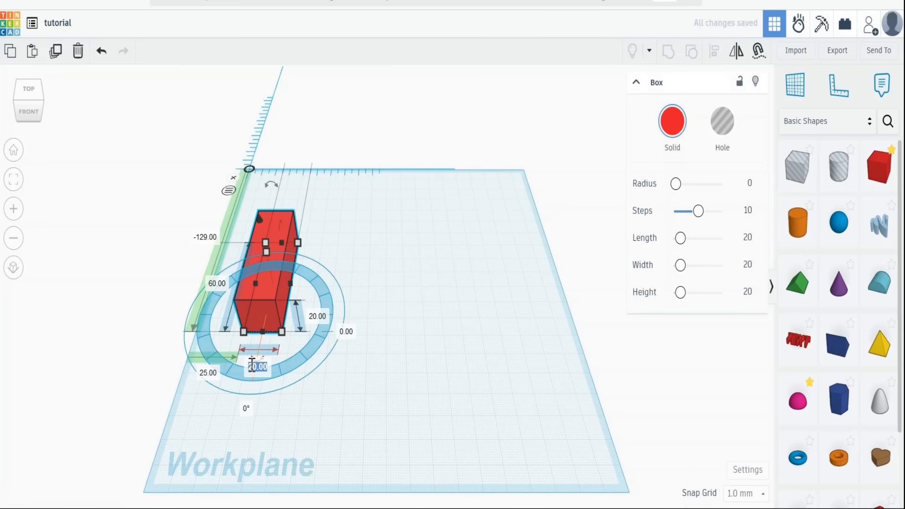
{"action": "type", "text": "1"}
{"action": "left_click", "coordinate": [317, 316]}
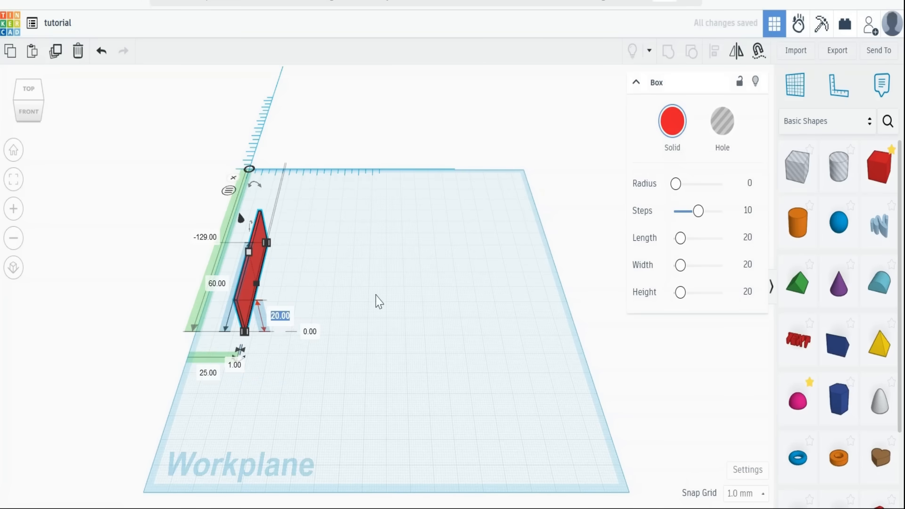
{"action": "type", "text": "1"}
{"action": "key", "text": "Return"}
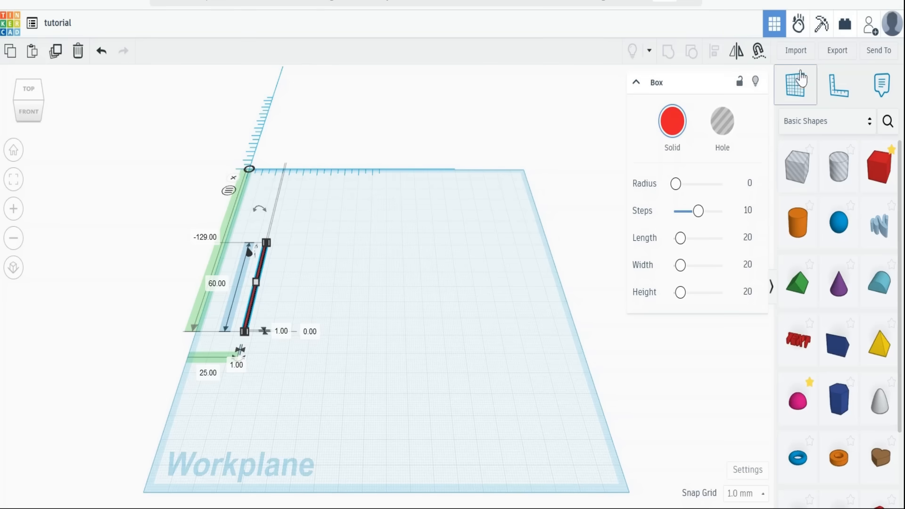
Step: Export the rod as an SVG file and deselect it
{"action": "left_click", "coordinate": [836, 50]}
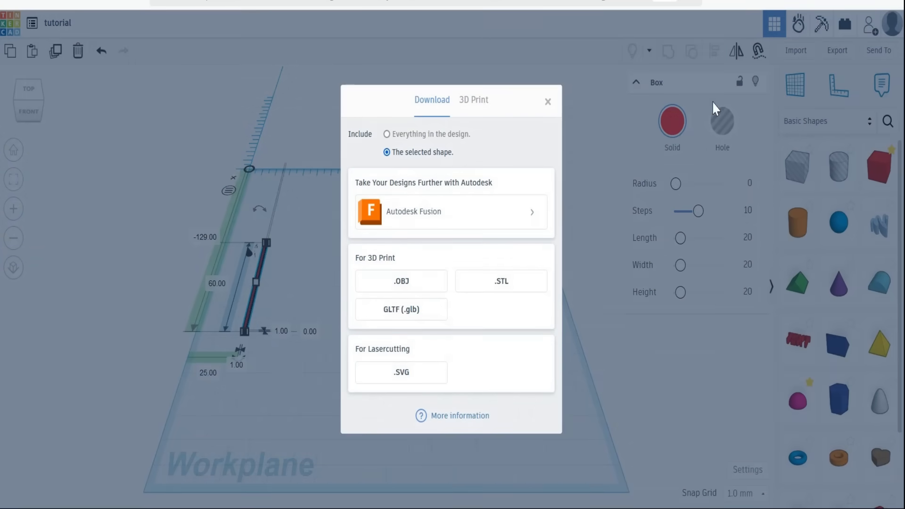
{"action": "left_click", "coordinate": [401, 371]}
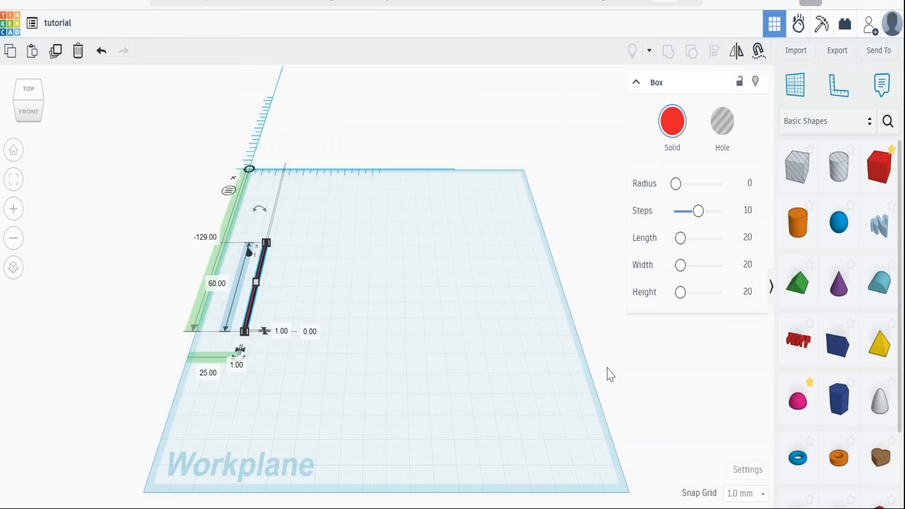
{"action": "left_click", "coordinate": [624, 376]}
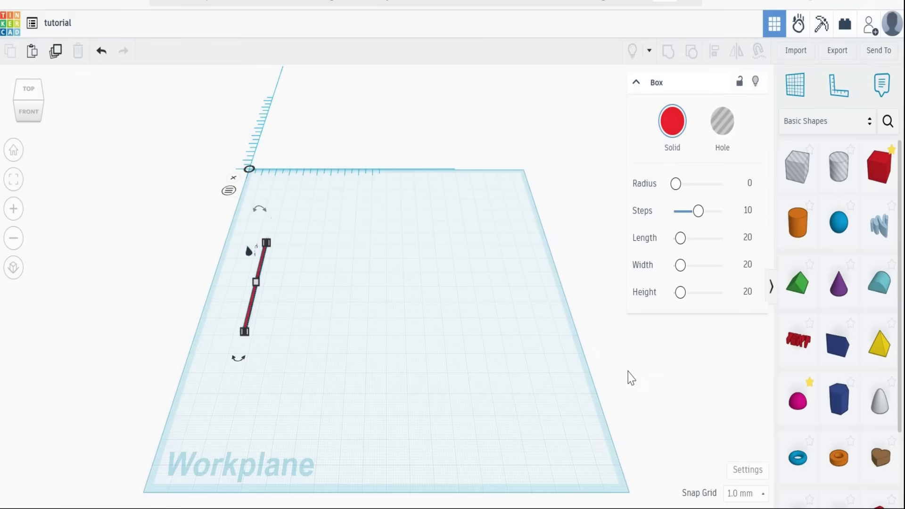
Step: Find the community SVG Helix shape, place it beside the rod and load the rod SVG as its profile
{"action": "left_click", "coordinate": [888, 121]}
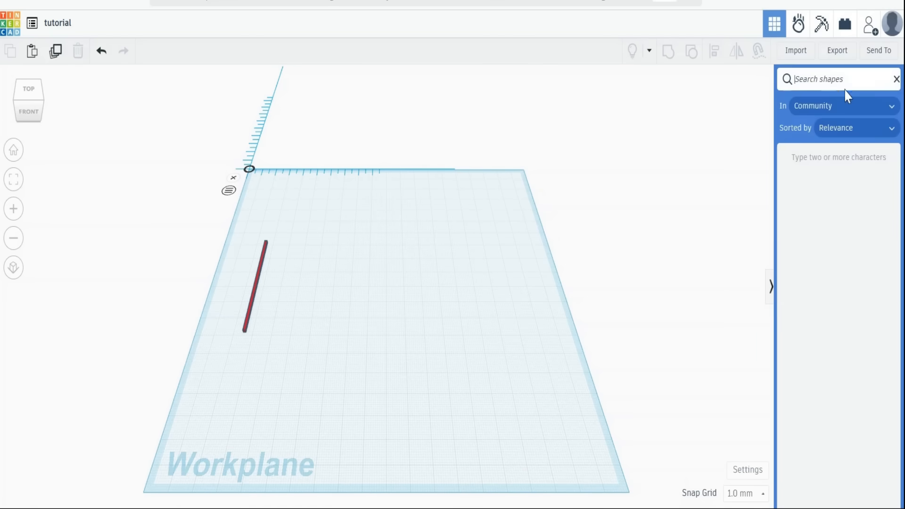
{"action": "type", "text": "svg"}
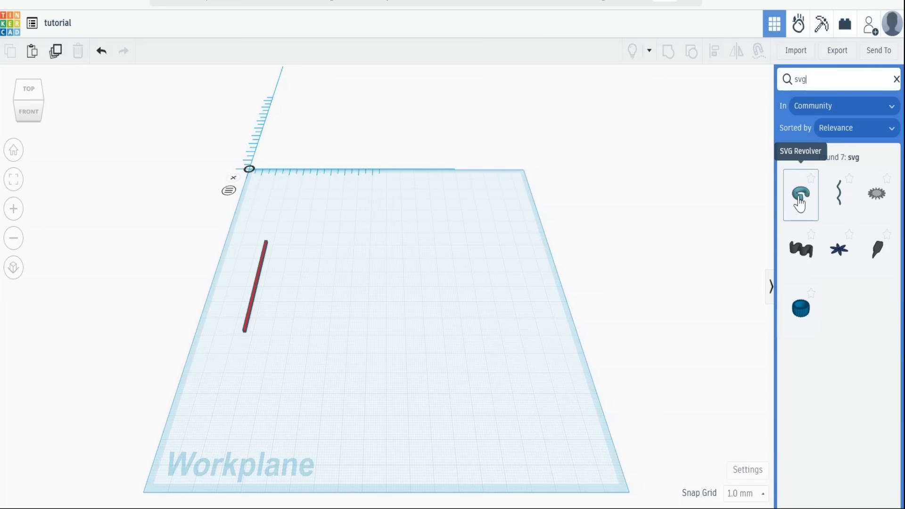
{"action": "left_click", "coordinate": [839, 197]}
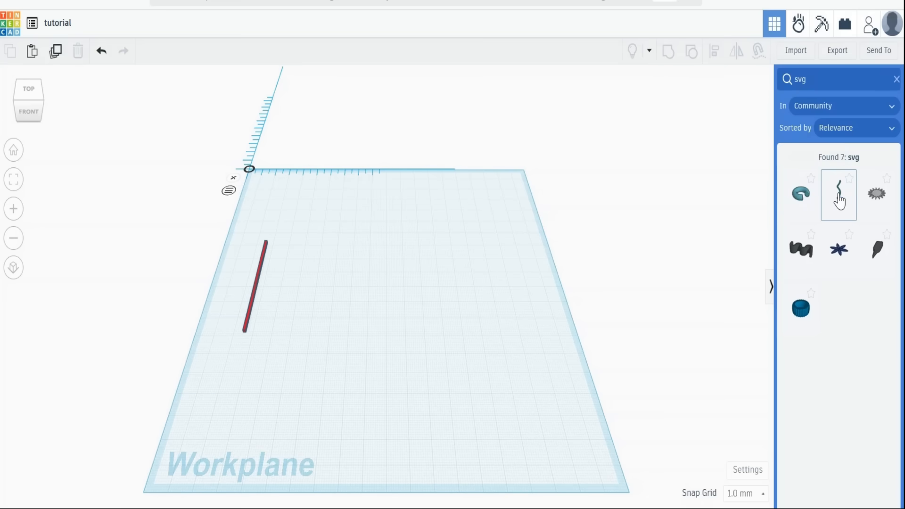
{"action": "left_click", "coordinate": [361, 339]}
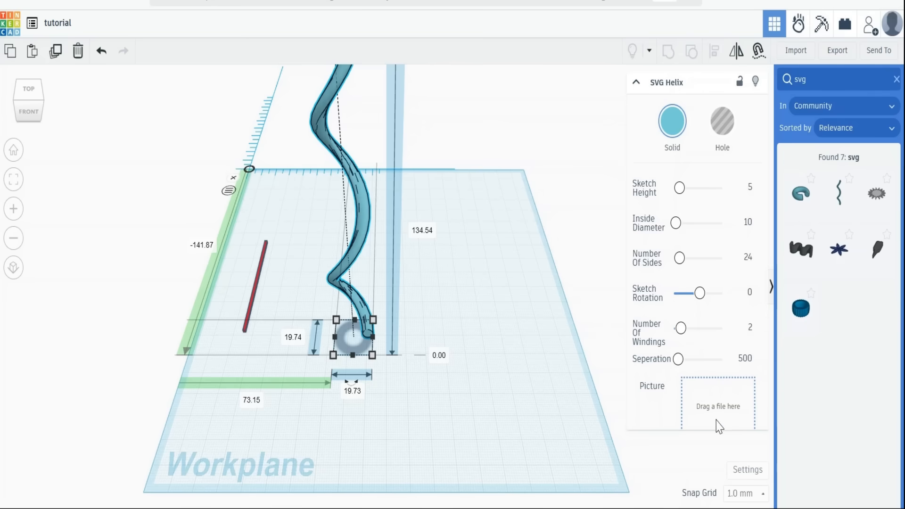
{"action": "scroll", "coordinate": [718, 424], "scroll_direction": "down", "scroll_amount": 2}
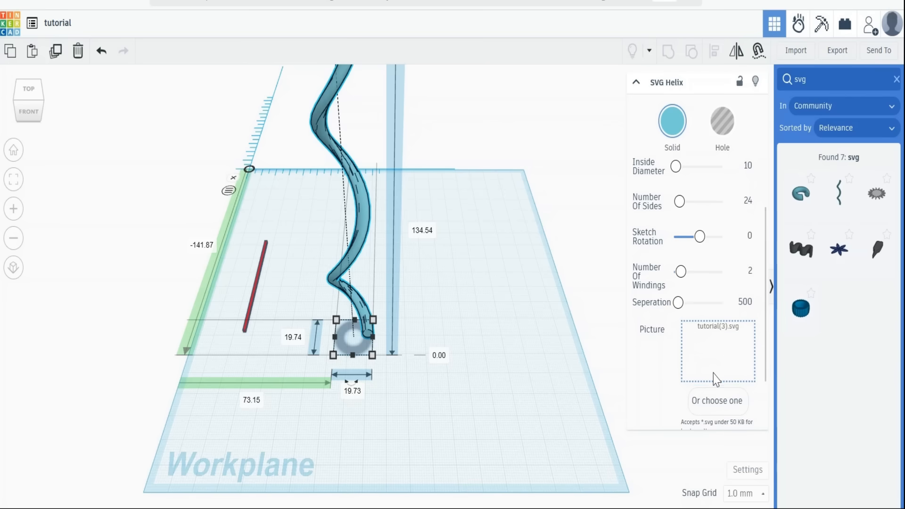
{"action": "left_click", "coordinate": [552, 113]}
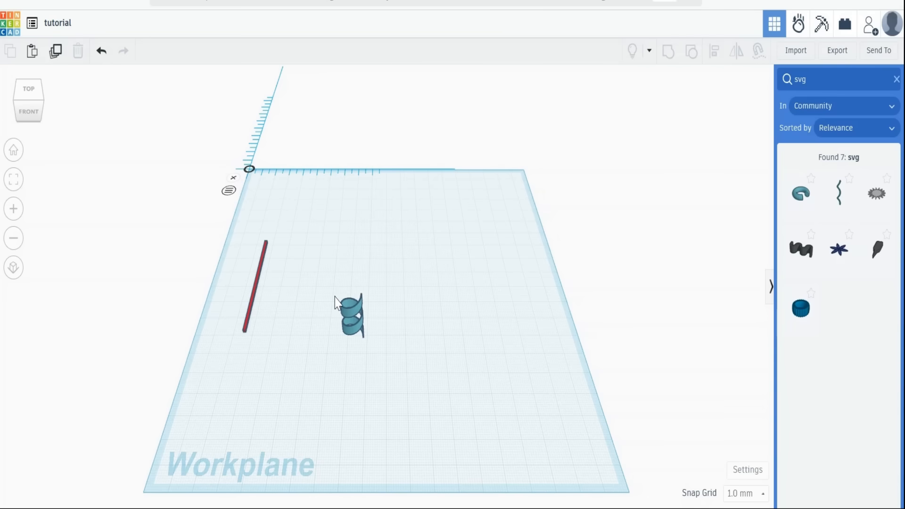
Step: Set the helix to sketch height 2, 256 sides, 90° sketch rotation and 1.125 windings
{"action": "left_click", "coordinate": [355, 311]}
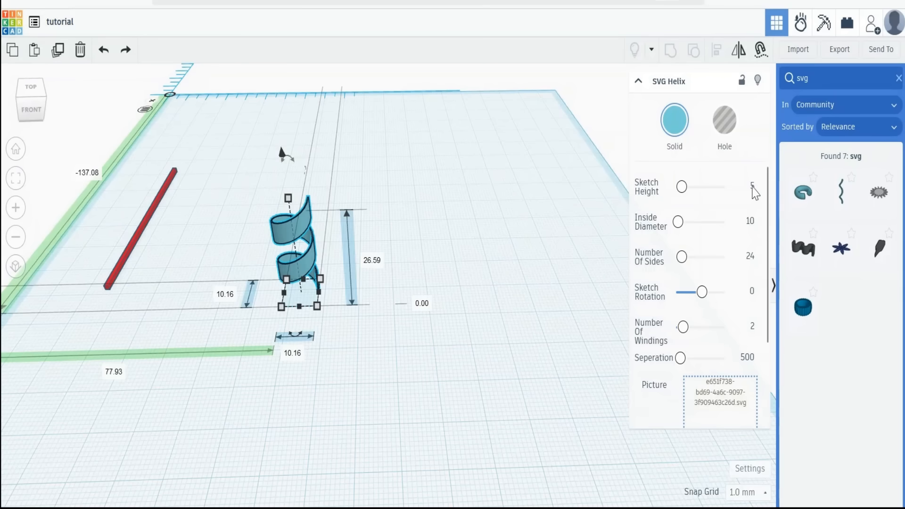
{"action": "left_click", "coordinate": [754, 186]}
{"action": "type", "text": "2"}
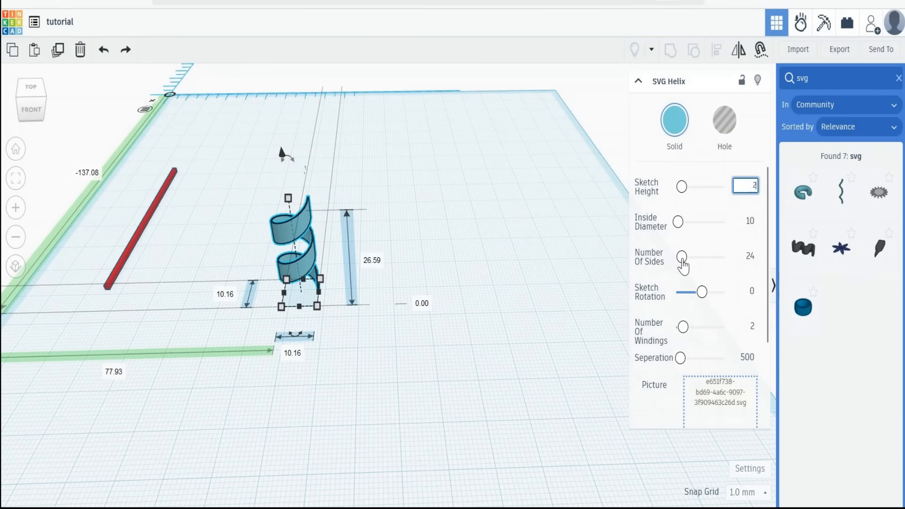
{"action": "left_click_drag", "start_coordinate": [682, 257], "coordinate": [726, 256]}
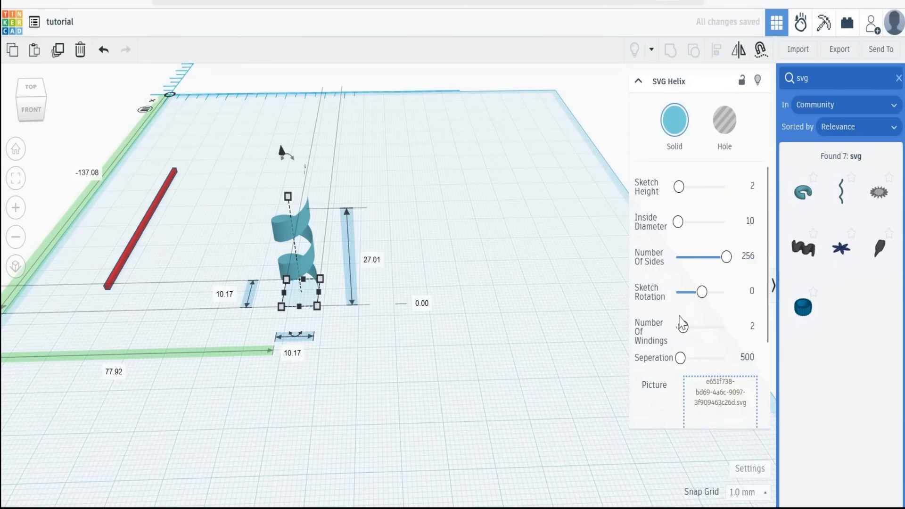
{"action": "left_click", "coordinate": [753, 292]}
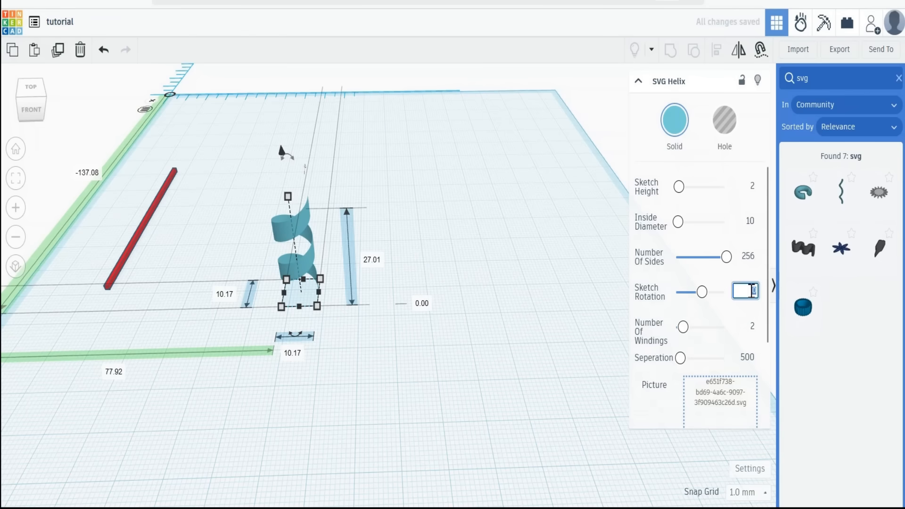
{"action": "type", "text": "0"}
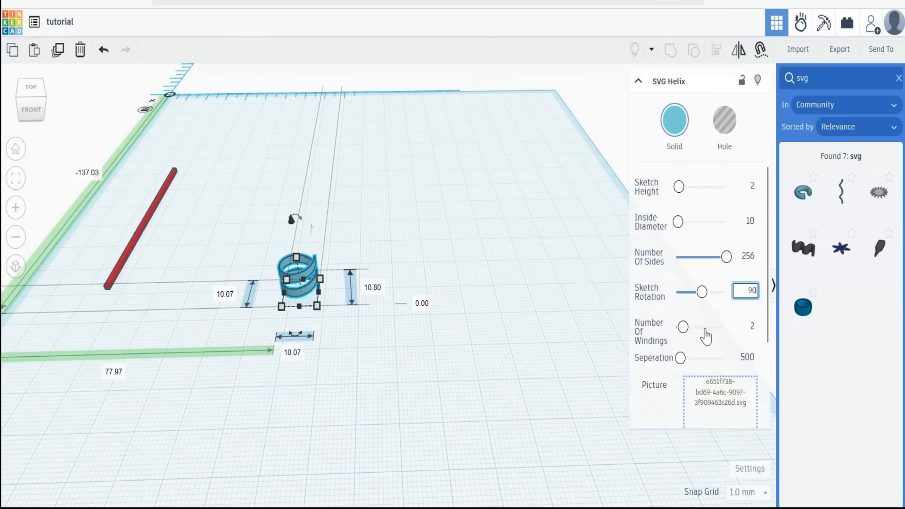
{"action": "left_click", "coordinate": [753, 327]}
{"action": "type", "text": "1.125"}
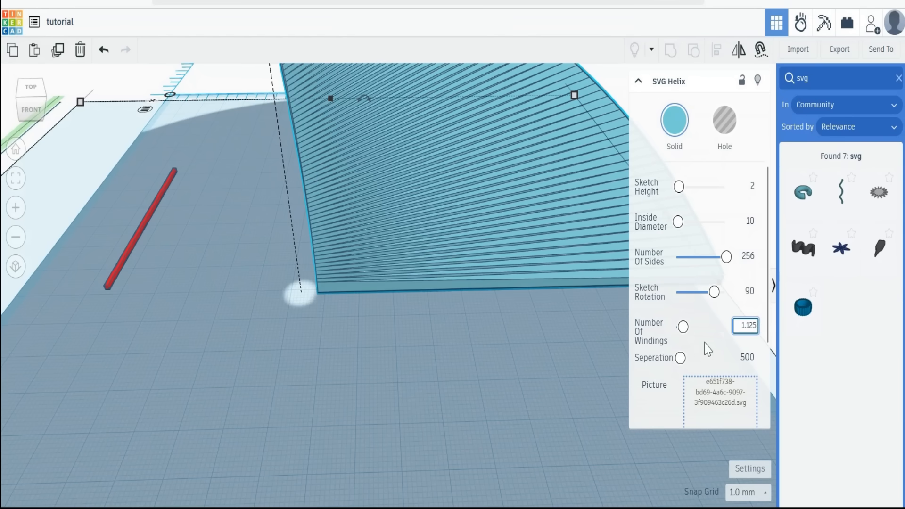
{"action": "key", "text": "Return"}
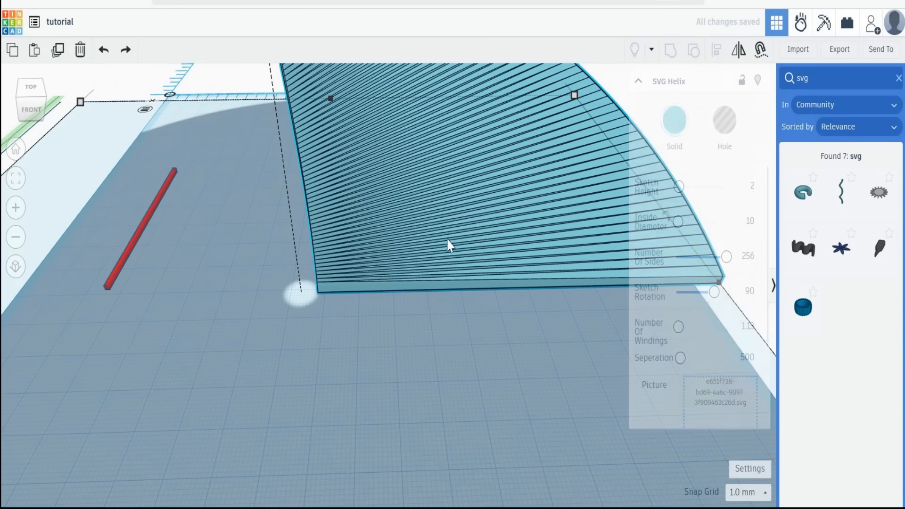
Step: Fit and orbit to view the helix blade, then duplicate it in place
{"action": "left_click", "coordinate": [15, 179]}
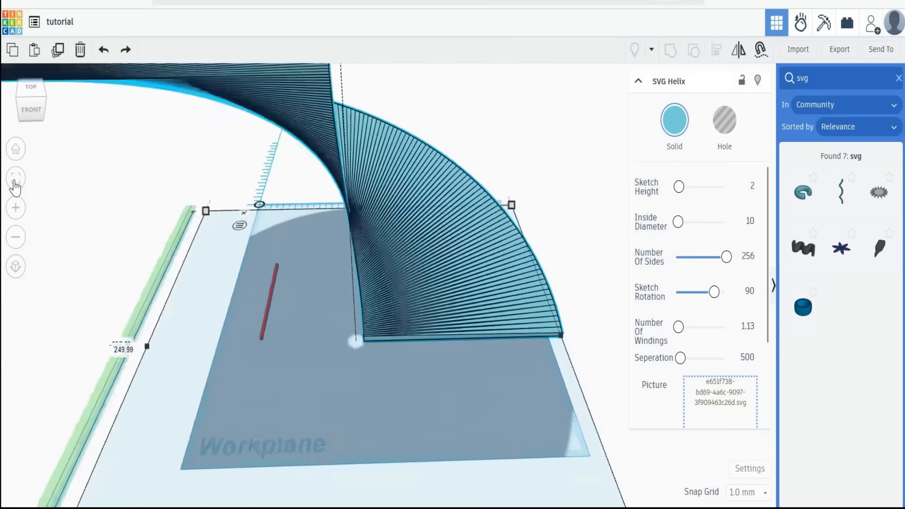
{"action": "mouse_move", "coordinate": [154, 247]}
{"action": "right_mouse_down"}
{"action": "mouse_move", "coordinate": [304, 191]}
{"action": "mouse_move", "coordinate": [110, 244]}
{"action": "right_mouse_up"}
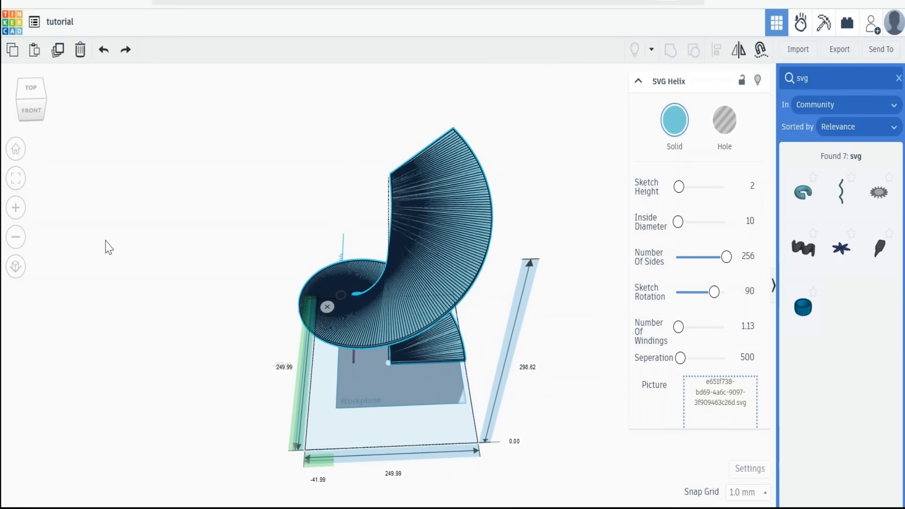
{"action": "right_click_drag", "start_coordinate": [110, 245], "coordinate": [318, 198]}
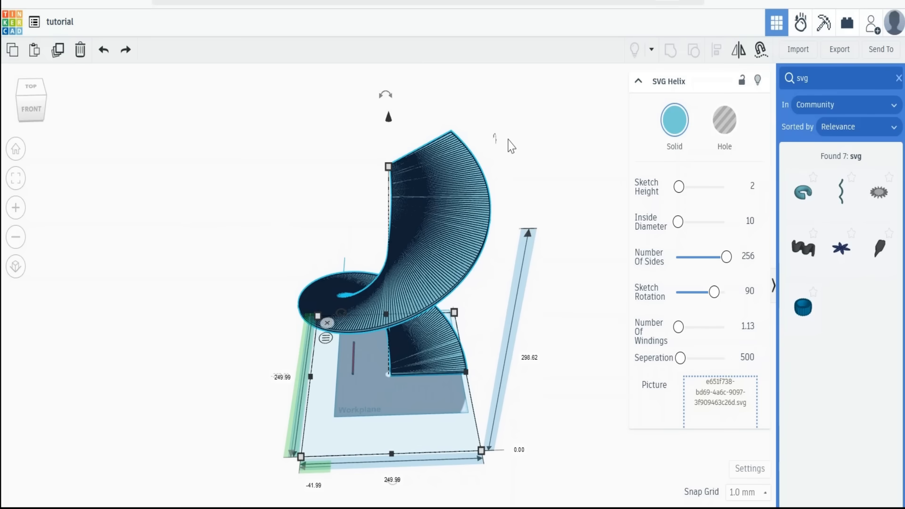
{"action": "scroll", "coordinate": [488, 170], "scroll_direction": "down", "scroll_amount": 1}
{"action": "left_click", "coordinate": [462, 205]}
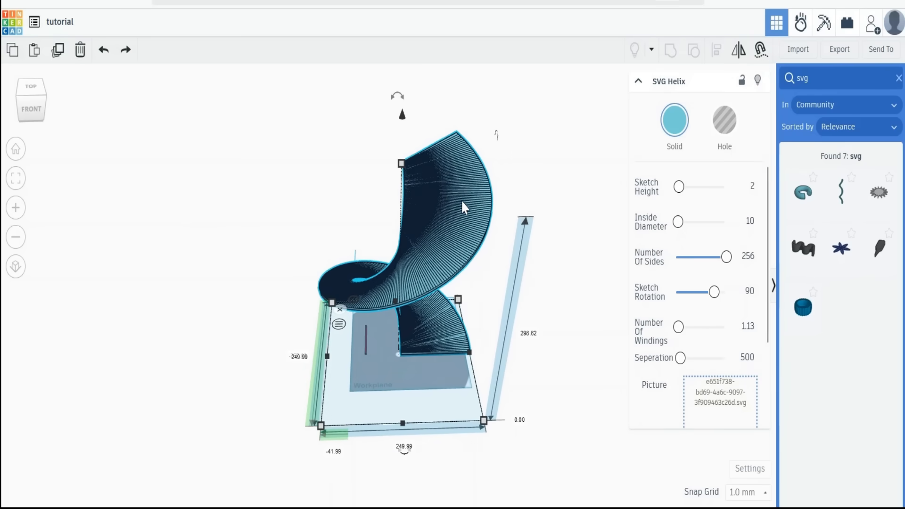
{"action": "left_click", "coordinate": [59, 49]}
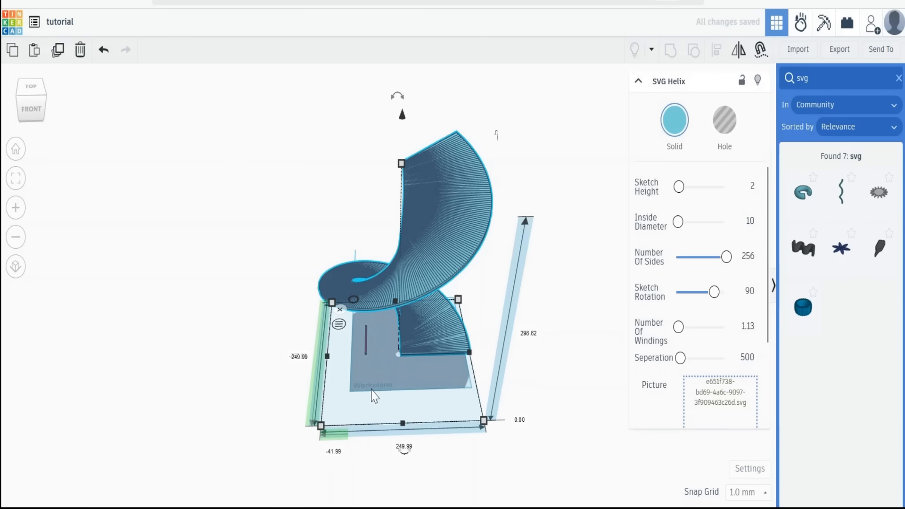
Step: Rotate the duplicate blade 120° around the axis and repeat the duplication for a third blade
{"action": "right_click_drag", "start_coordinate": [378, 395], "coordinate": [377, 417]}
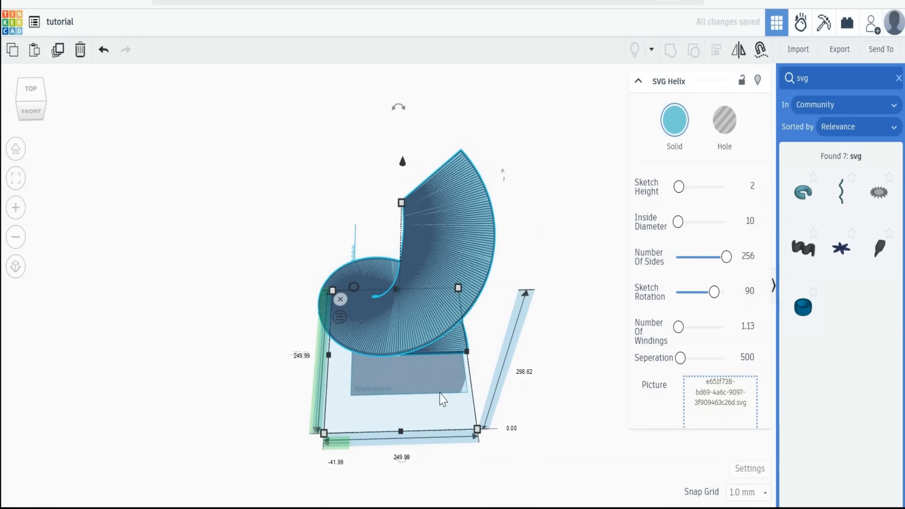
{"action": "right_click_drag", "start_coordinate": [433, 395], "coordinate": [358, 391]}
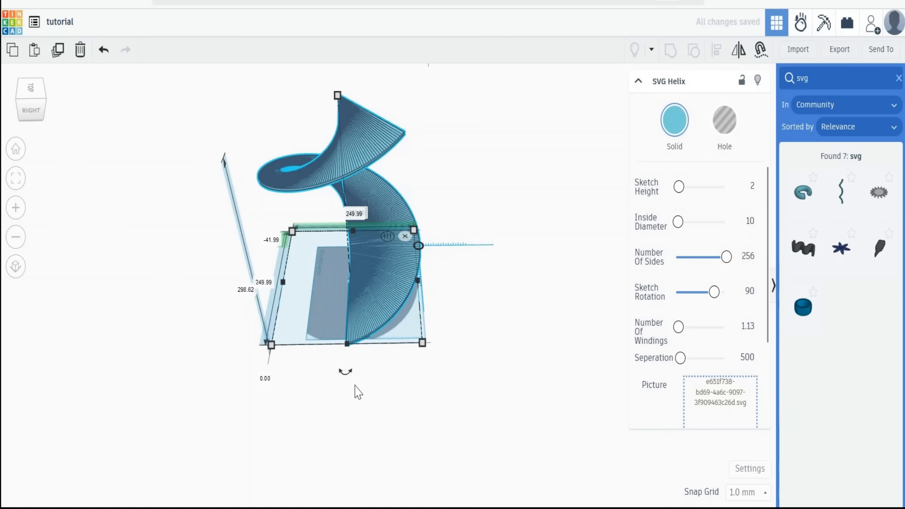
{"action": "left_click_drag", "start_coordinate": [345, 373], "coordinate": [455, 304]}
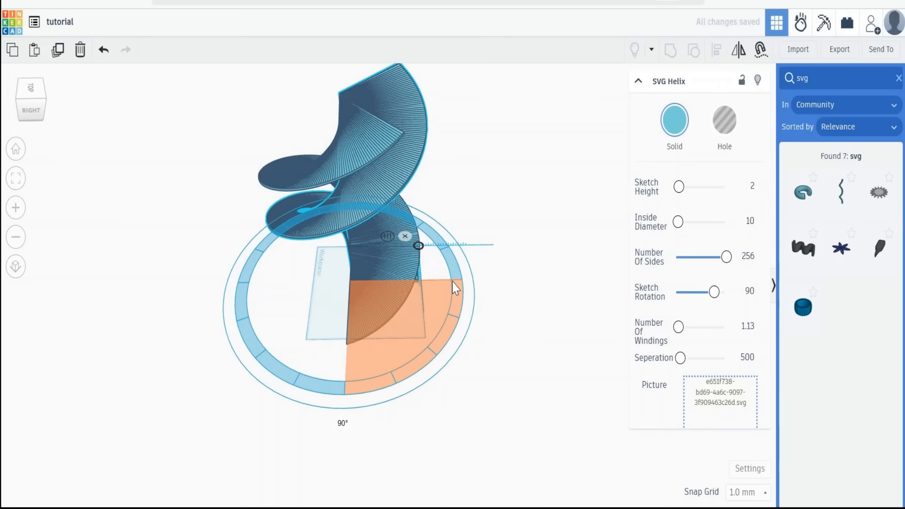
{"action": "mouse_move", "coordinate": [456, 304]}
{"action": "left_mouse_down"}
{"action": "mouse_move", "coordinate": [435, 248]}
{"action": "mouse_move", "coordinate": [454, 240]}
{"action": "left_mouse_up"}
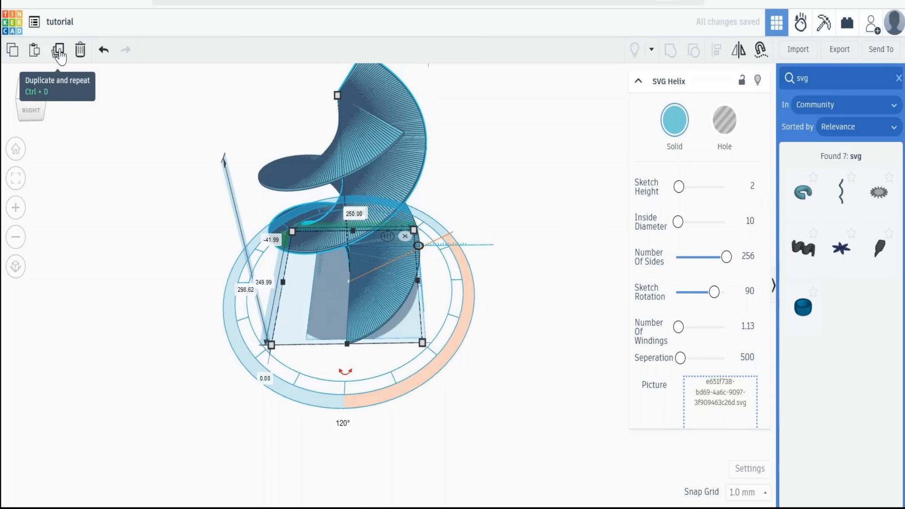
{"action": "left_click", "coordinate": [59, 51]}
Step: Select all three helix blades and group them into one screw shape
{"action": "left_click", "coordinate": [495, 177]}
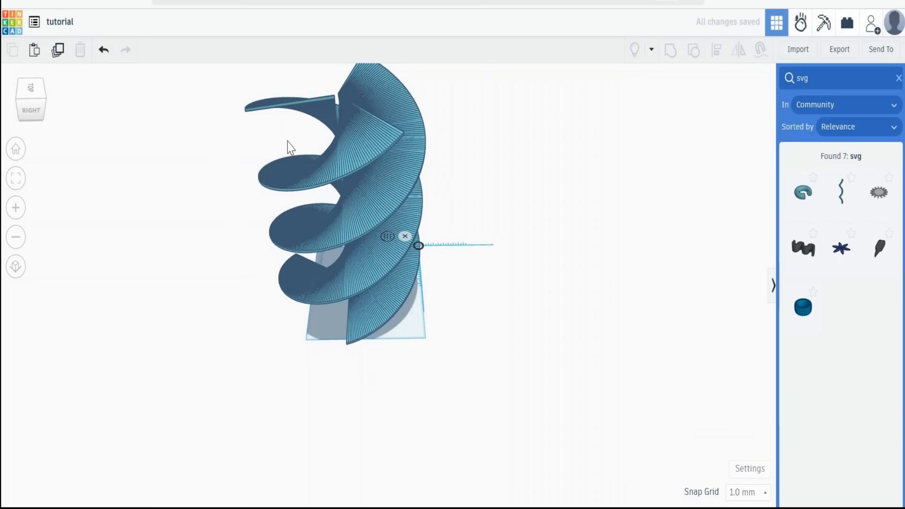
{"action": "left_click_drag", "start_coordinate": [249, 107], "coordinate": [397, 258]}
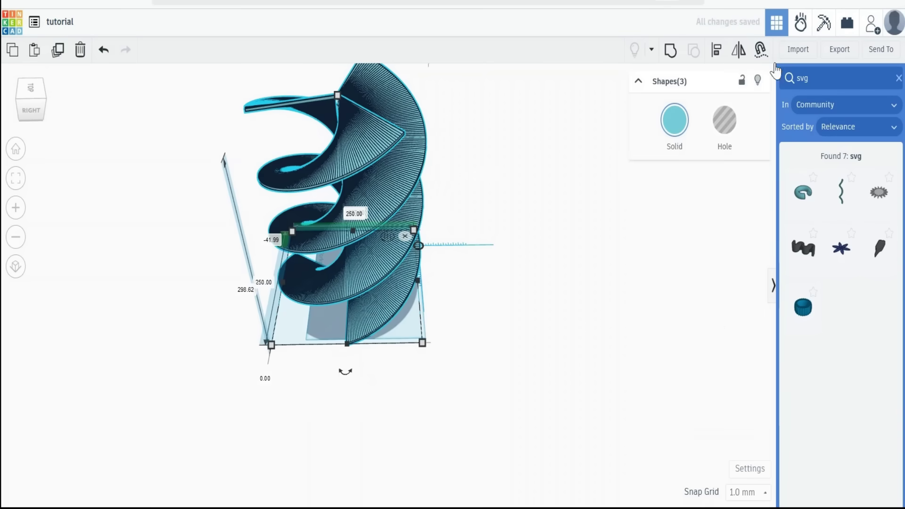
{"action": "left_click", "coordinate": [669, 51]}
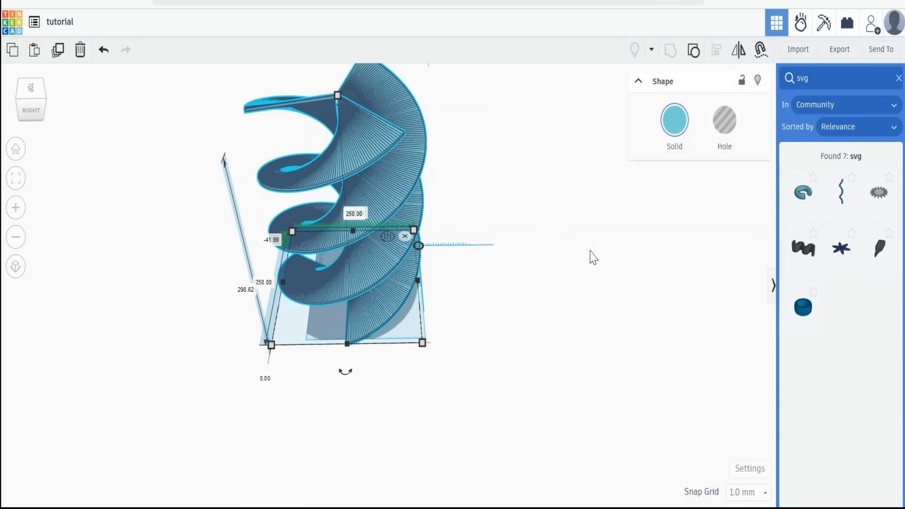
{"action": "right_click_drag", "start_coordinate": [592, 258], "coordinate": [579, 235]}
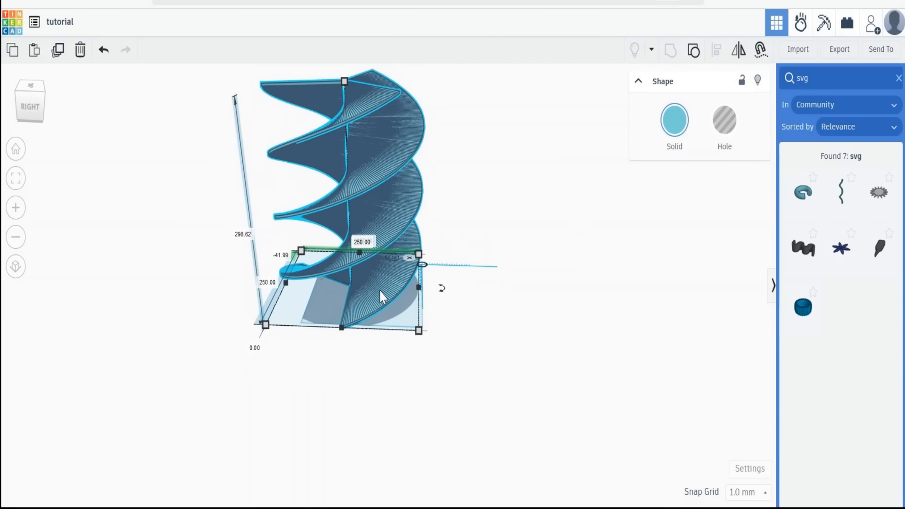
Step: Raise the grouped screw 10 mm above the workplane and deselect it
{"action": "left_click", "coordinate": [253, 347]}
{"action": "type", "text": "10"}
{"action": "key", "text": "Return"}
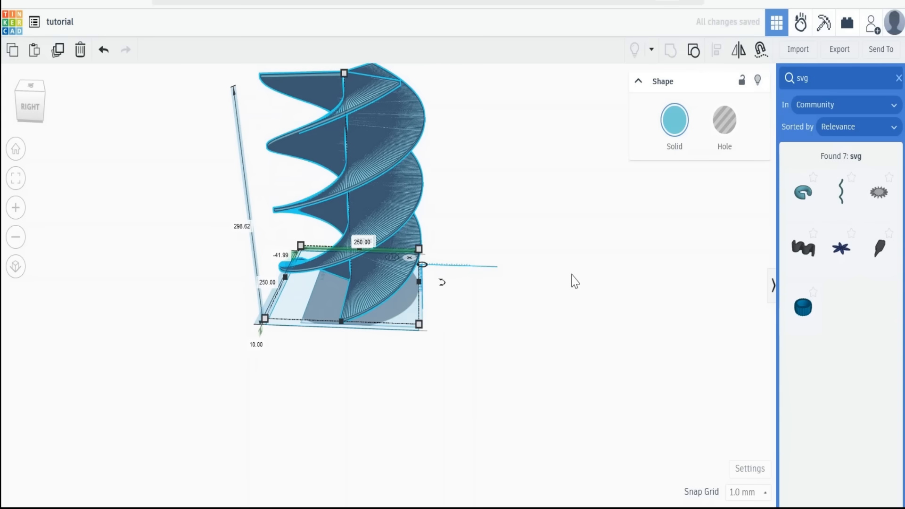
{"action": "left_click", "coordinate": [615, 216]}
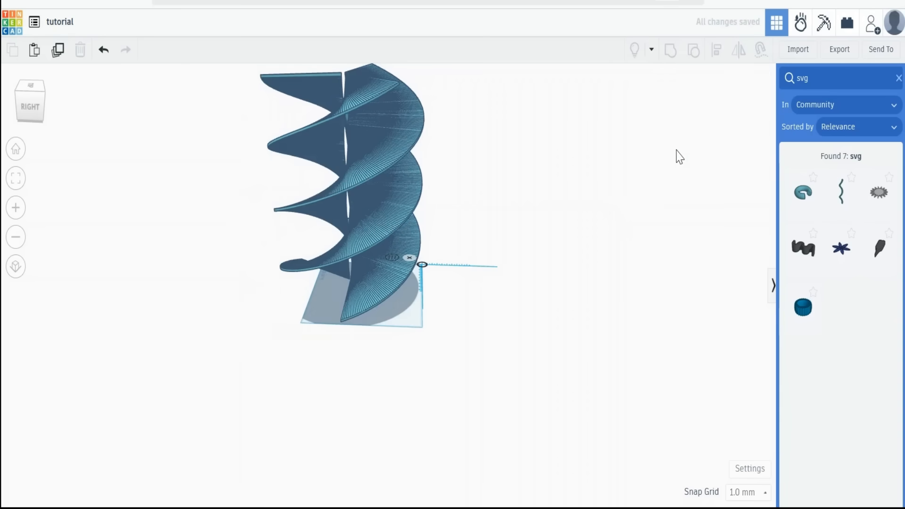
Step: Place a cylinder on the workplane and widen it to 250 × 250 mm
{"action": "left_click", "coordinate": [899, 79]}
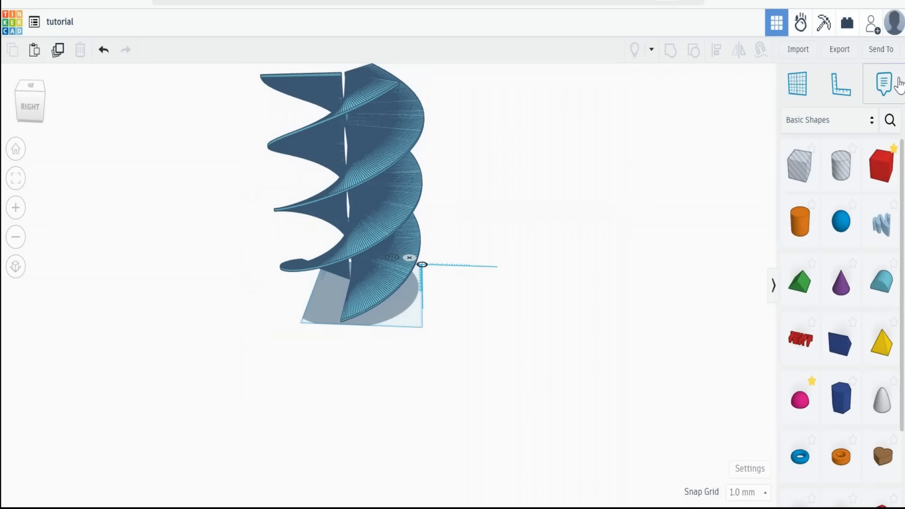
{"action": "left_click", "coordinate": [799, 222]}
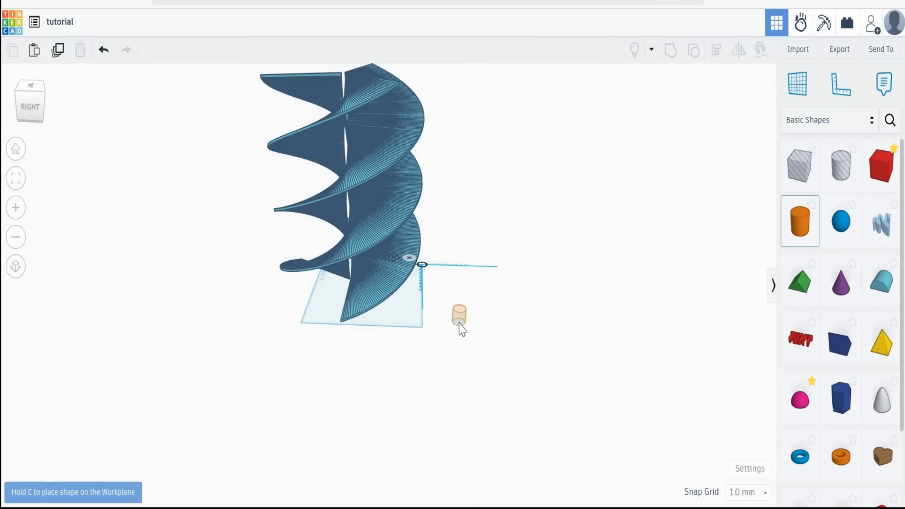
{"action": "left_click", "coordinate": [458, 318]}
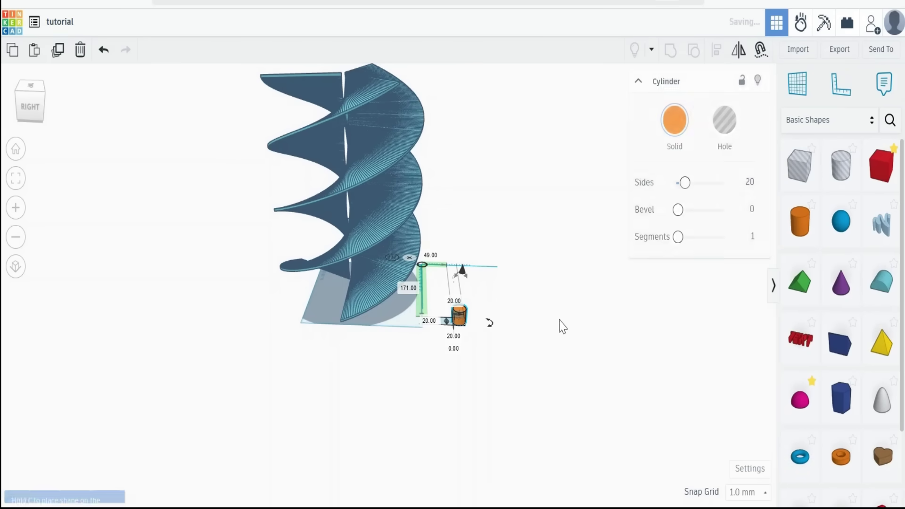
{"action": "left_click", "coordinate": [454, 336]}
{"action": "type", "text": "250"}
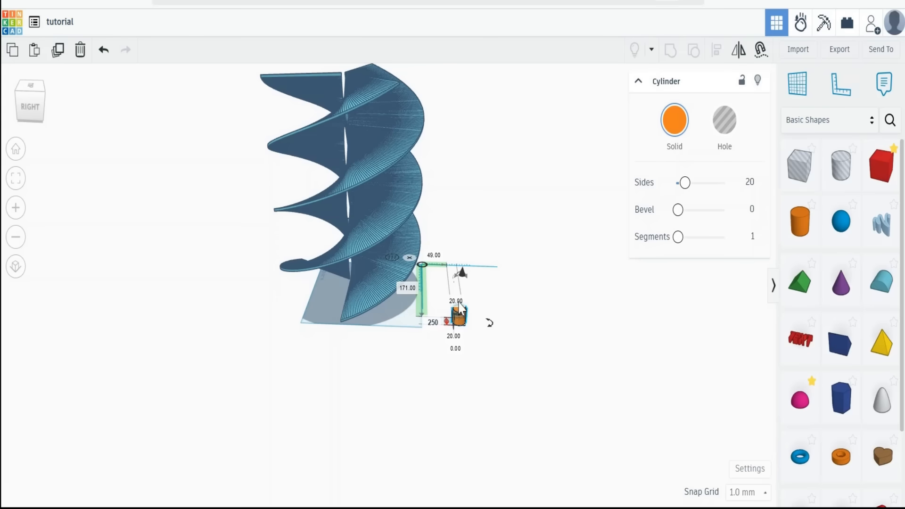
{"action": "key", "text": "Return"}
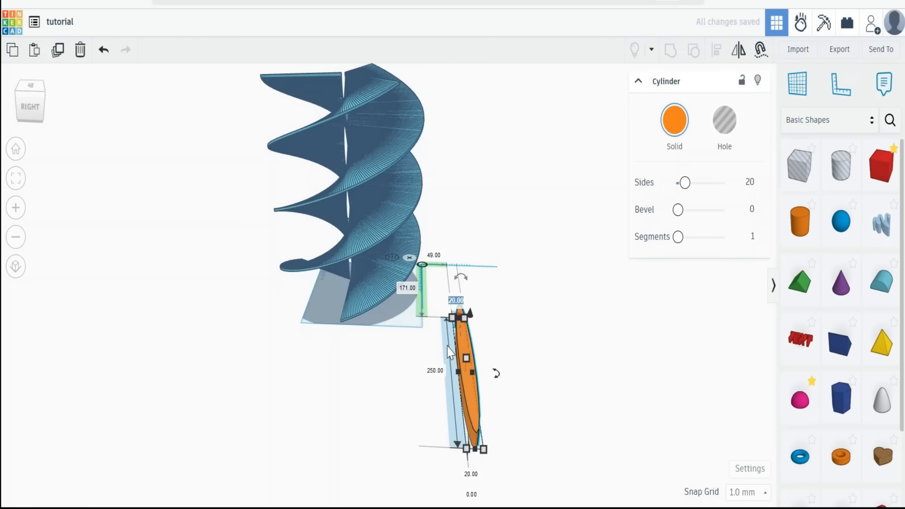
{"action": "type", "text": "250"}
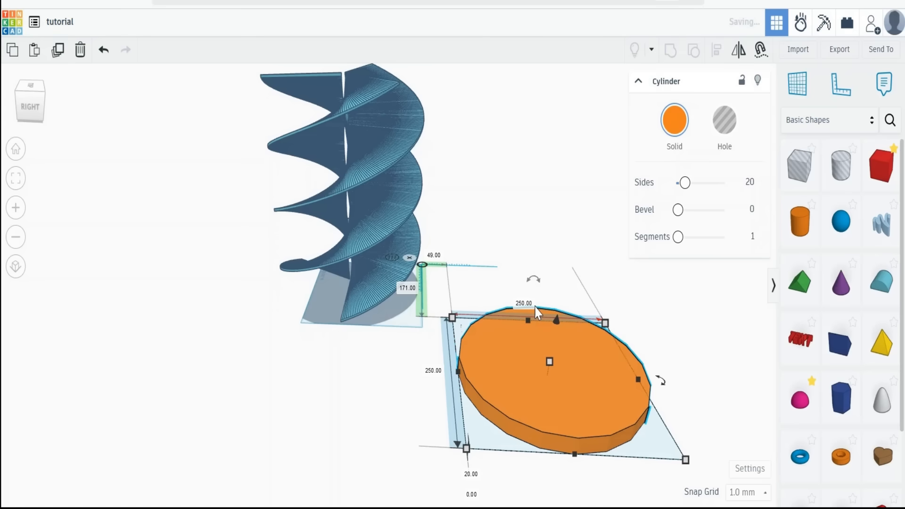
{"action": "key", "text": "Return"}
Step: Move the disc beside the screw base and set its thickness to 10 mm
{"action": "left_click_drag", "start_coordinate": [545, 381], "coordinate": [519, 316]}
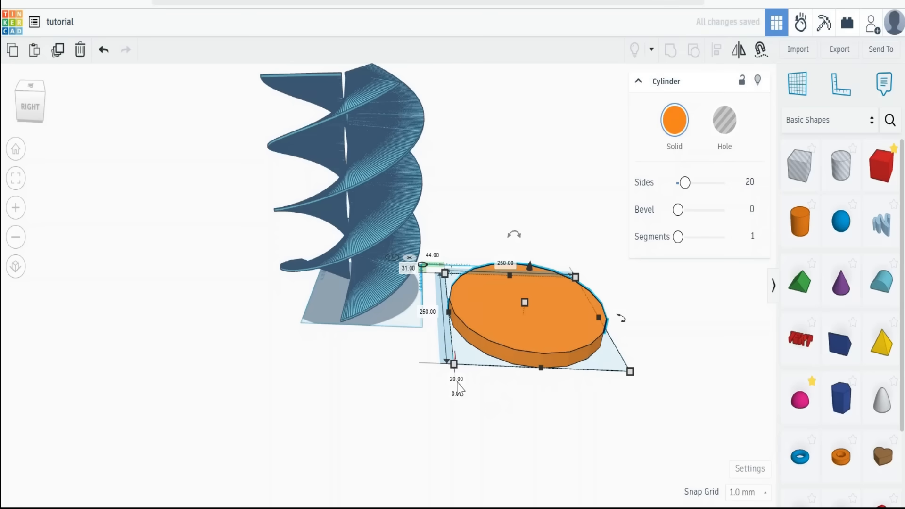
{"action": "left_click", "coordinate": [457, 379]}
{"action": "type", "text": "1"}
{"action": "type", "text": "10"}
{"action": "key", "text": "Return"}
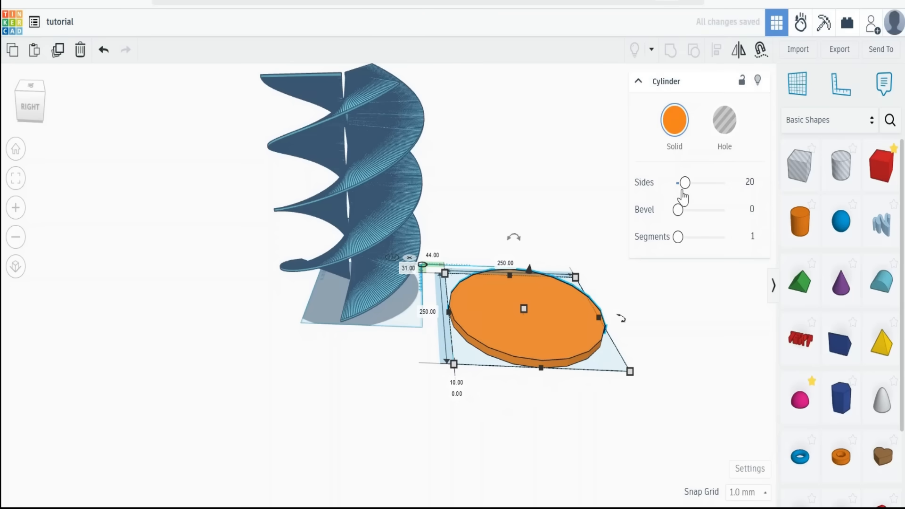
{"action": "left_click", "coordinate": [438, 382]}
Step: Align the screw and disc centred on both axes so the disc sits under the screw
{"action": "left_click_drag", "start_coordinate": [385, 336], "coordinate": [487, 353]}
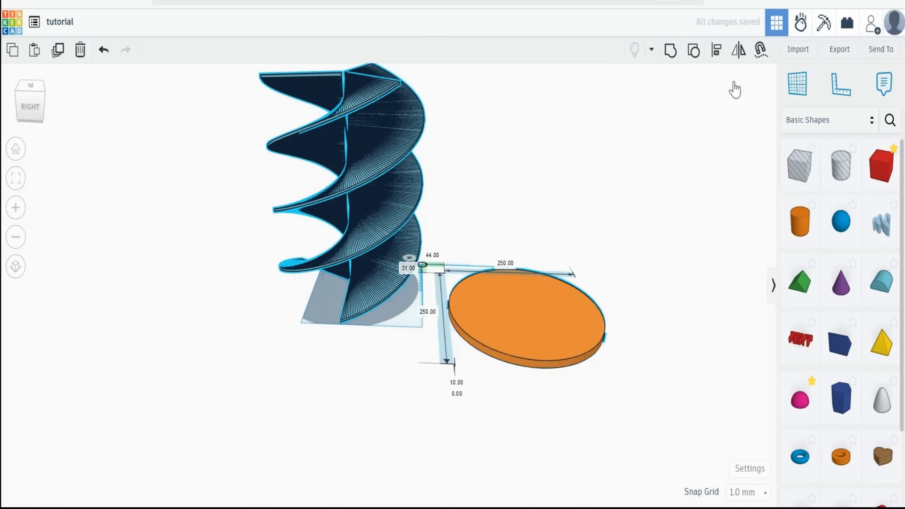
{"action": "left_click", "coordinate": [717, 54]}
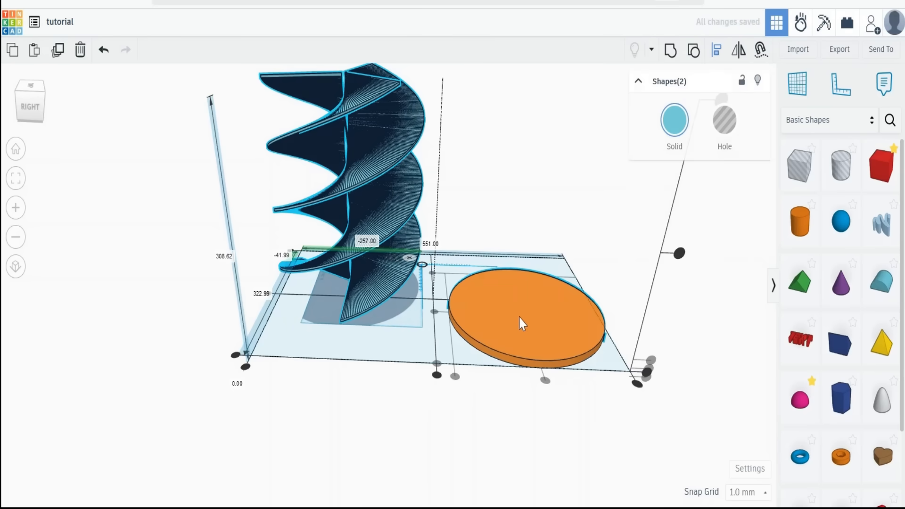
{"action": "left_click", "coordinate": [545, 382]}
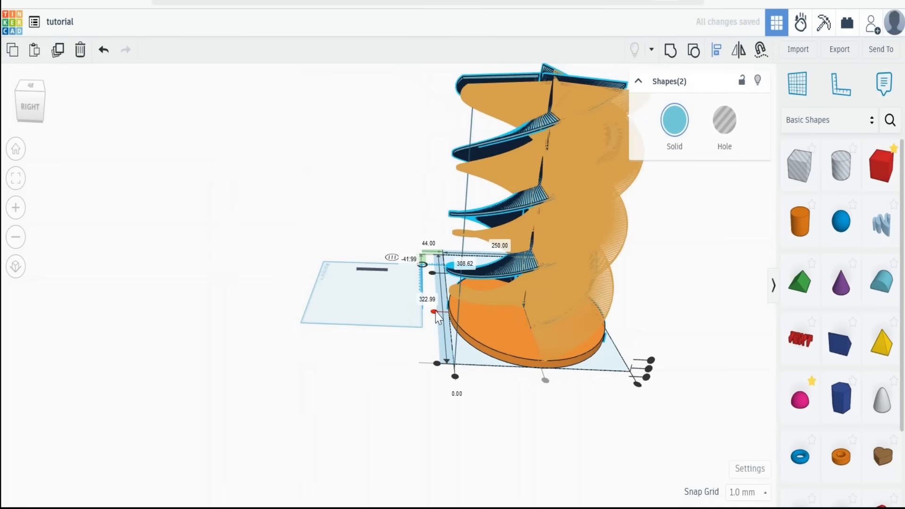
{"action": "left_click", "coordinate": [436, 313]}
{"action": "left_click", "coordinate": [409, 235]}
{"action": "mouse_move", "coordinate": [399, 230]}
{"action": "right_mouse_down"}
{"action": "mouse_move", "coordinate": [435, 230]}
{"action": "mouse_move", "coordinate": [411, 248]}
{"action": "mouse_move", "coordinate": [407, 237]}
{"action": "right_mouse_up"}
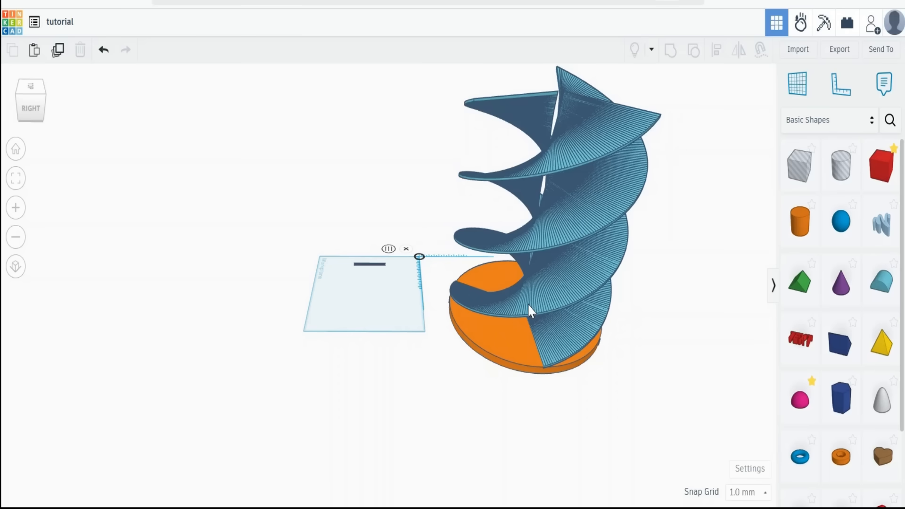
Step: Place a cone on the workplane, checking the disc and screw sizes for reference
{"action": "left_click", "coordinate": [840, 284]}
{"action": "left_click", "coordinate": [355, 314]}
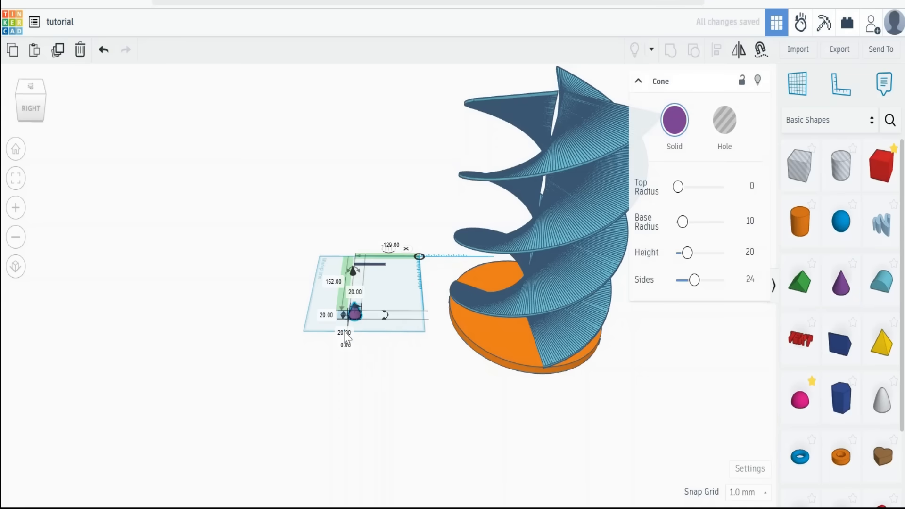
{"action": "left_click", "coordinate": [519, 345]}
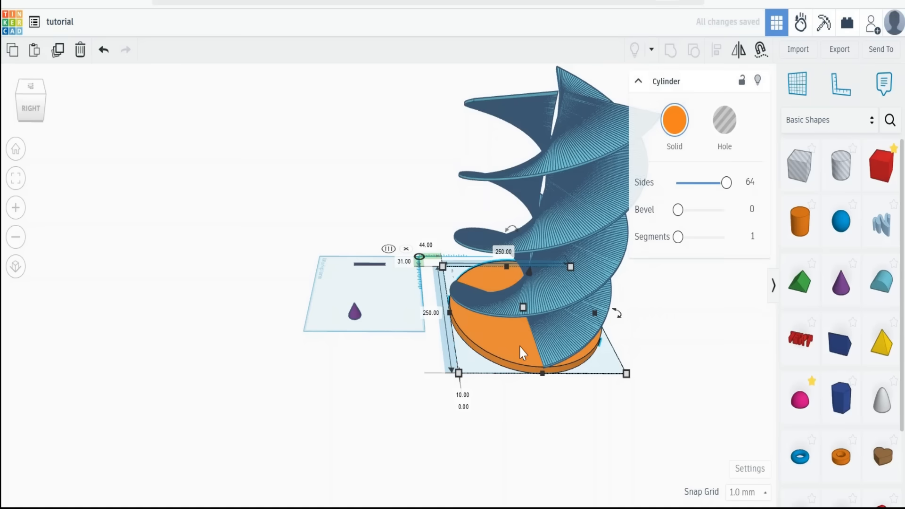
{"action": "left_click", "coordinate": [571, 334], "text": "shift"}
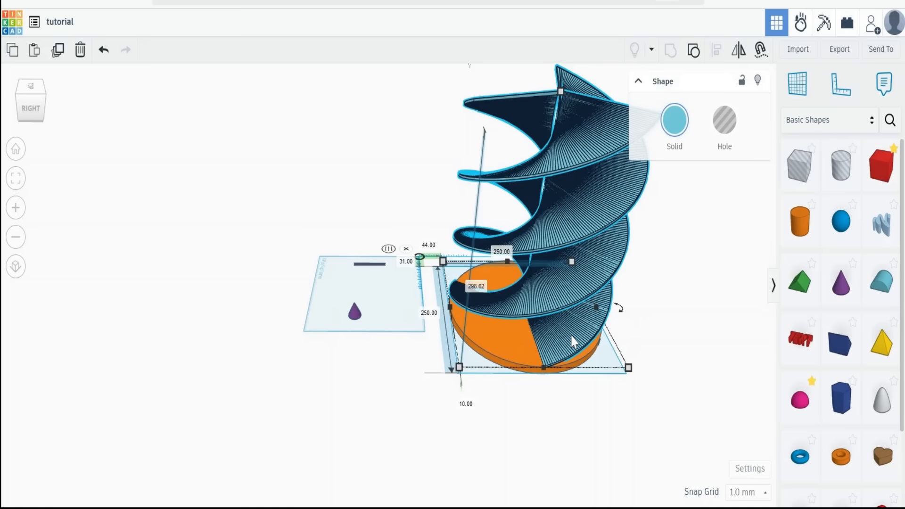
{"action": "left_click", "coordinate": [356, 313]}
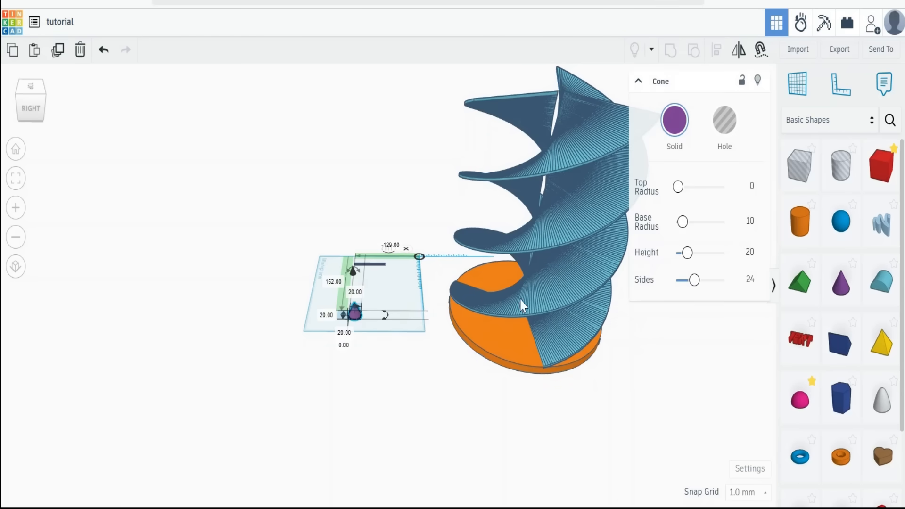
Step: Size the cone to 200 mm height and 200 × 200 mm base
{"action": "left_click", "coordinate": [344, 333]}
{"action": "type", "text": "2"}
{"action": "left_click", "coordinate": [327, 316]}
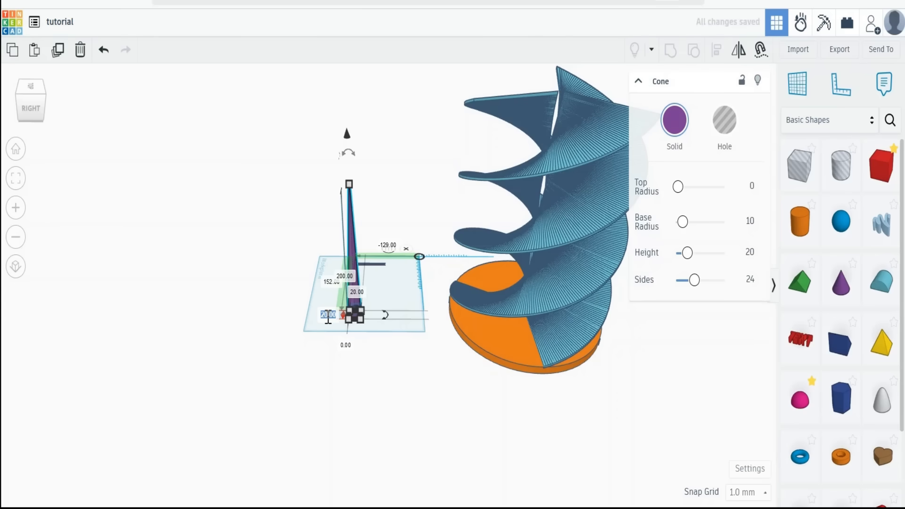
{"action": "type", "text": "200"}
{"action": "key", "text": "Return"}
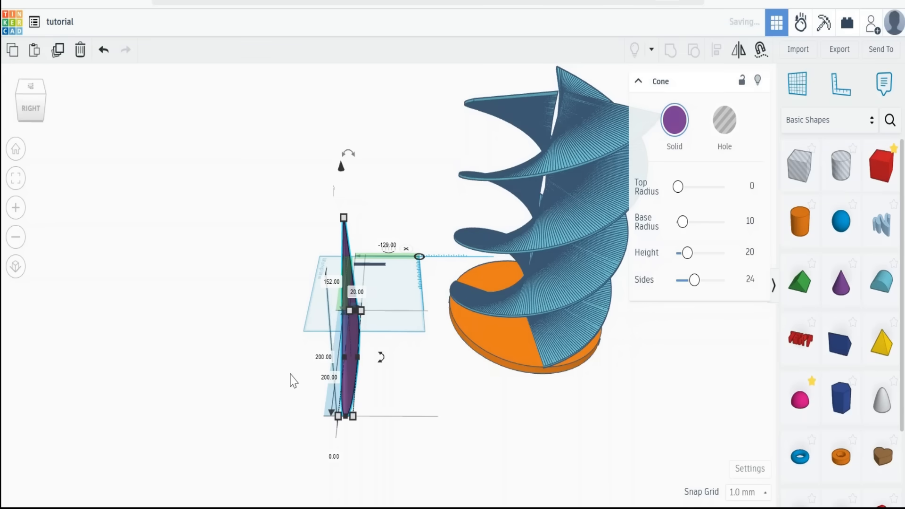
{"action": "left_click", "coordinate": [357, 292]}
{"action": "type", "text": "200"}
{"action": "key", "text": "Return"}
Step: Move the cone left of the spiral and turn it into a hole shape
{"action": "left_click_drag", "start_coordinate": [411, 361], "coordinate": [361, 294]}
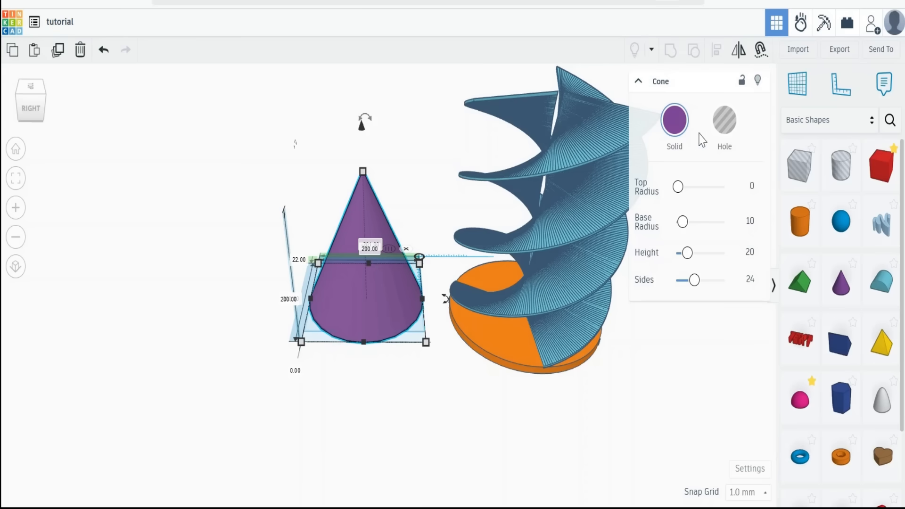
{"action": "left_click", "coordinate": [724, 126]}
{"action": "left_click", "coordinate": [431, 145]}
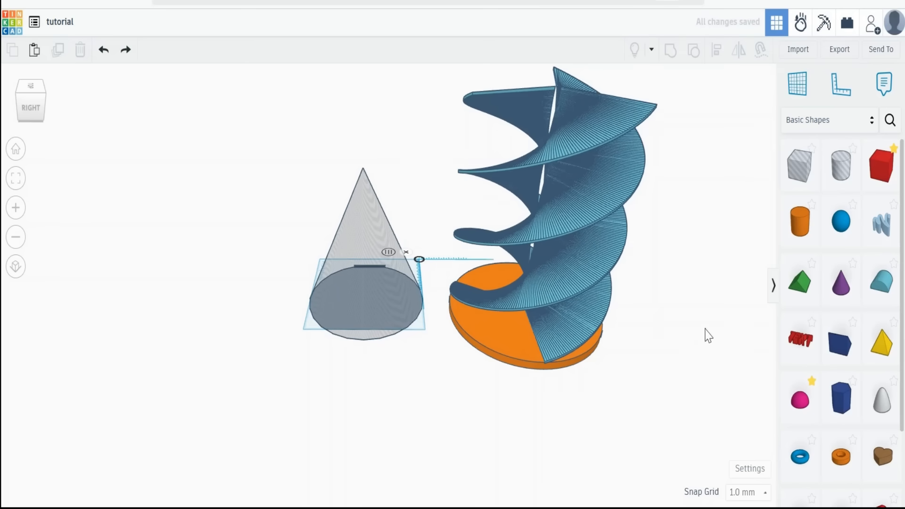
{"action": "left_click", "coordinate": [799, 226]}
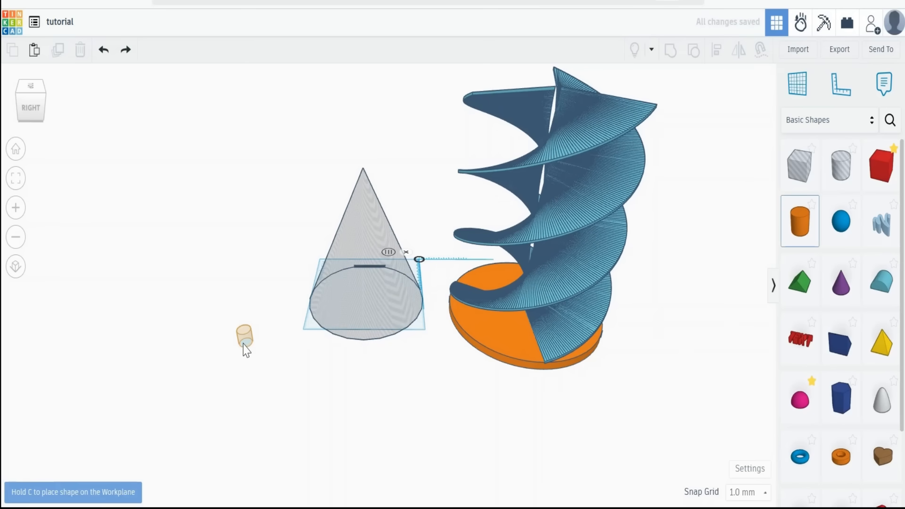
Step: Place a cylinder left of the cone and set its width and depth to 260 mm
{"action": "left_click", "coordinate": [239, 336]}
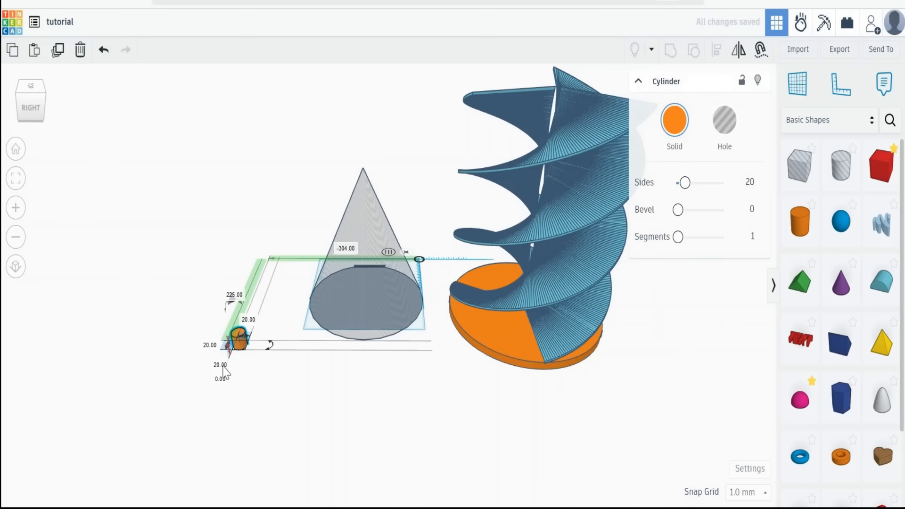
{"action": "left_click", "coordinate": [509, 343]}
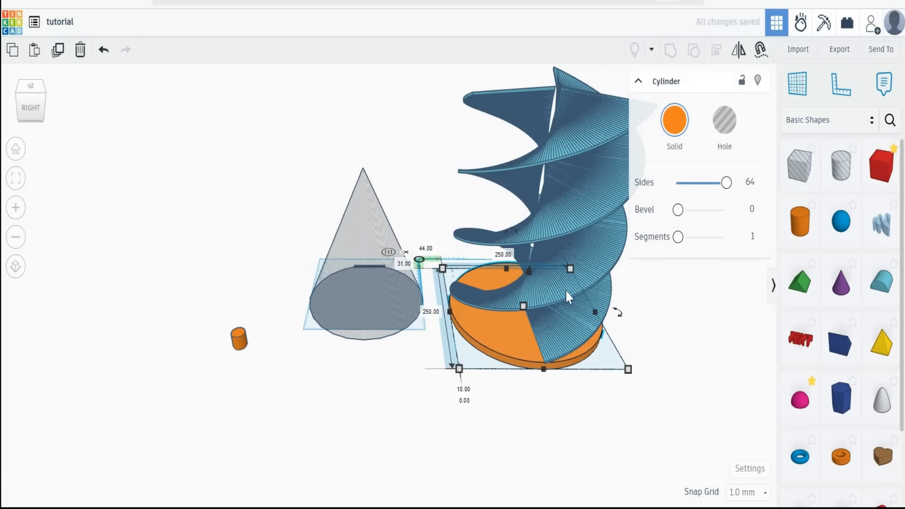
{"action": "left_click", "coordinate": [577, 272]}
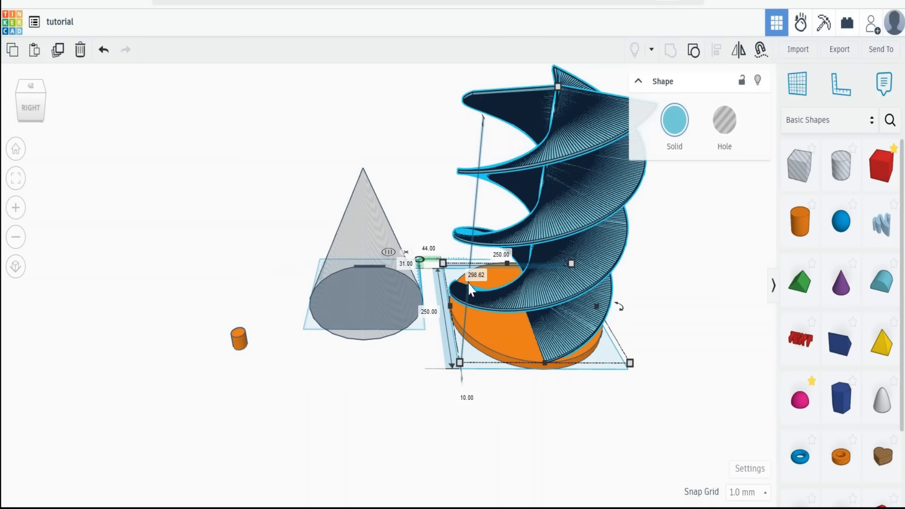
{"action": "left_click", "coordinate": [241, 340]}
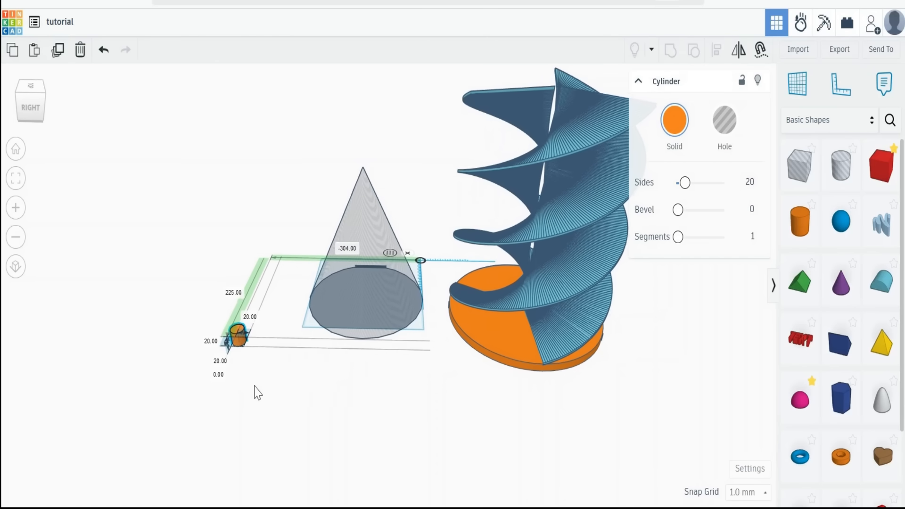
{"action": "left_click", "coordinate": [249, 317]}
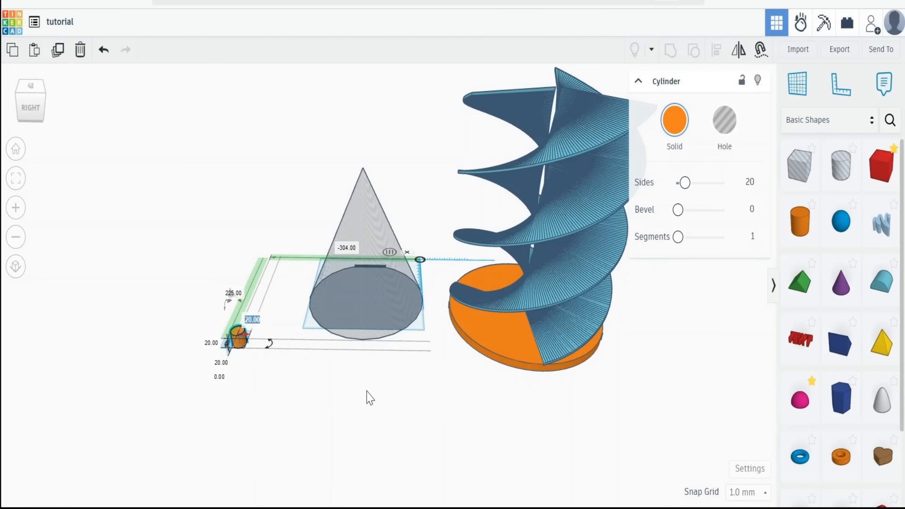
{"action": "type", "text": "2"}
{"action": "type", "text": "0"}
{"action": "key", "text": "Return"}
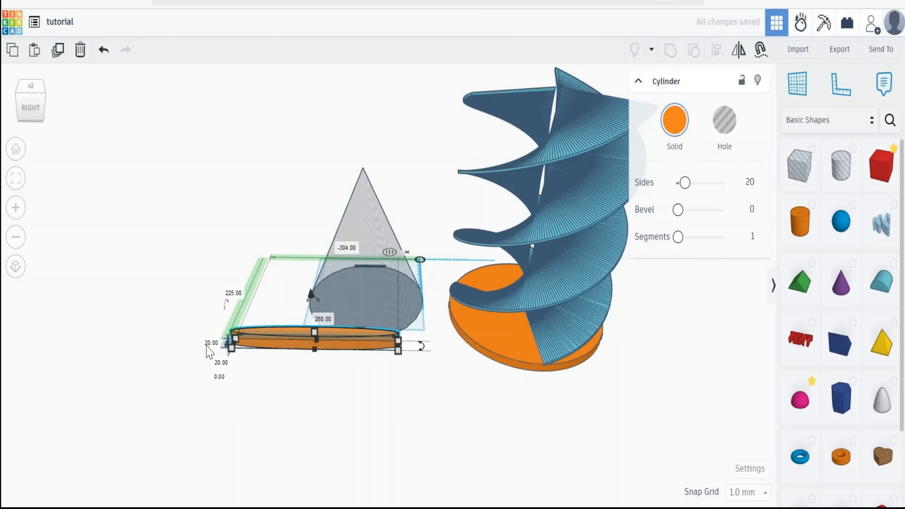
{"action": "left_click", "coordinate": [210, 343]}
{"action": "type", "text": "2"}
{"action": "type", "text": "60"}
{"action": "key", "text": "Return"}
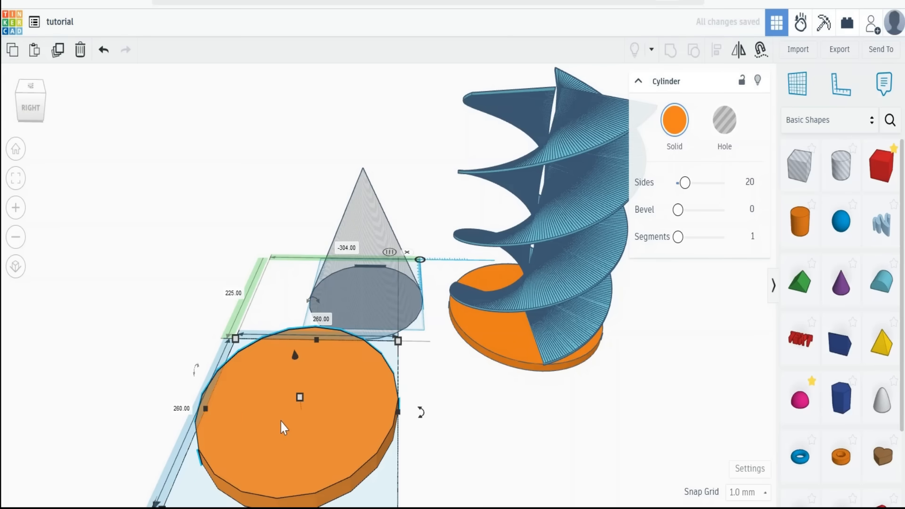
Step: Move the cylinder toward the cone, set its height to 300 mm and smooth its sides
{"action": "left_click_drag", "start_coordinate": [255, 376], "coordinate": [248, 330]}
{"action": "left_click", "coordinate": [136, 414]}
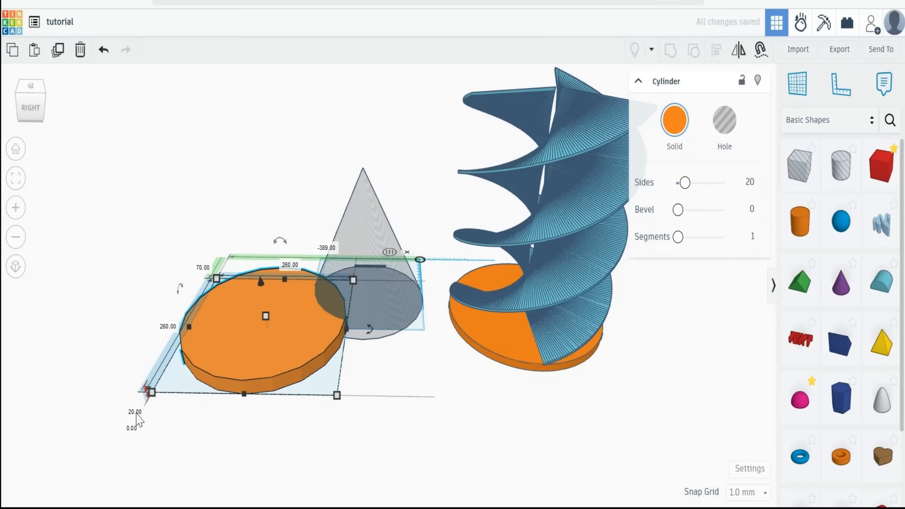
{"action": "type", "text": "300"}
{"action": "key", "text": "Return"}
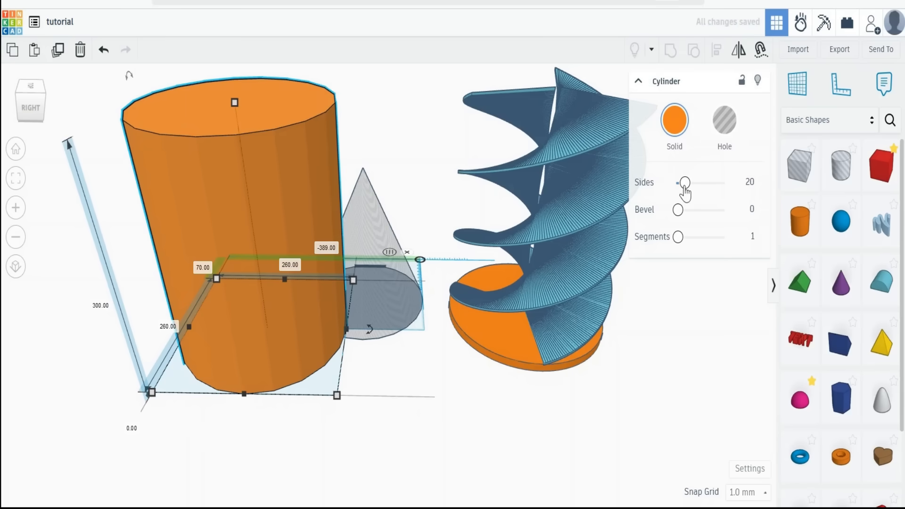
{"action": "left_click_drag", "start_coordinate": [684, 182], "coordinate": [726, 182]}
Step: Center the cone inside the tall cylinder using Align
{"action": "left_click", "coordinate": [384, 377]}
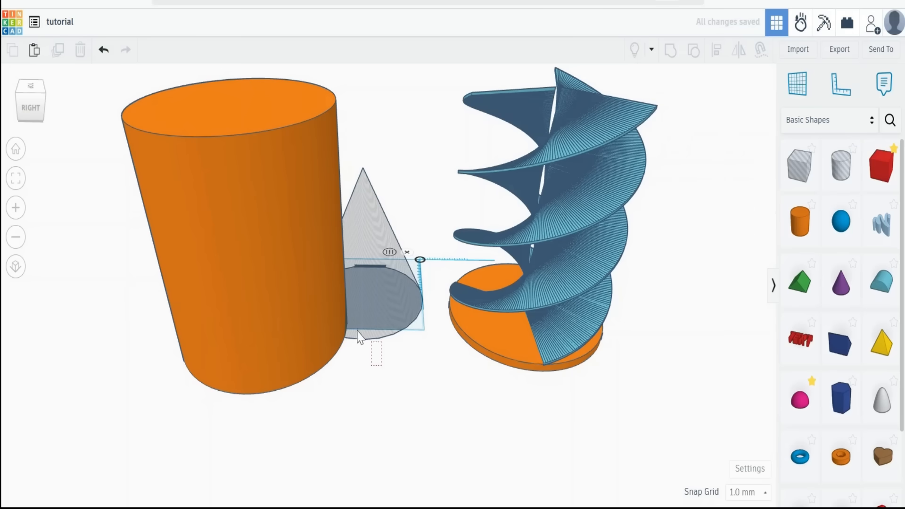
{"action": "left_click", "coordinate": [314, 316], "text": "shift"}
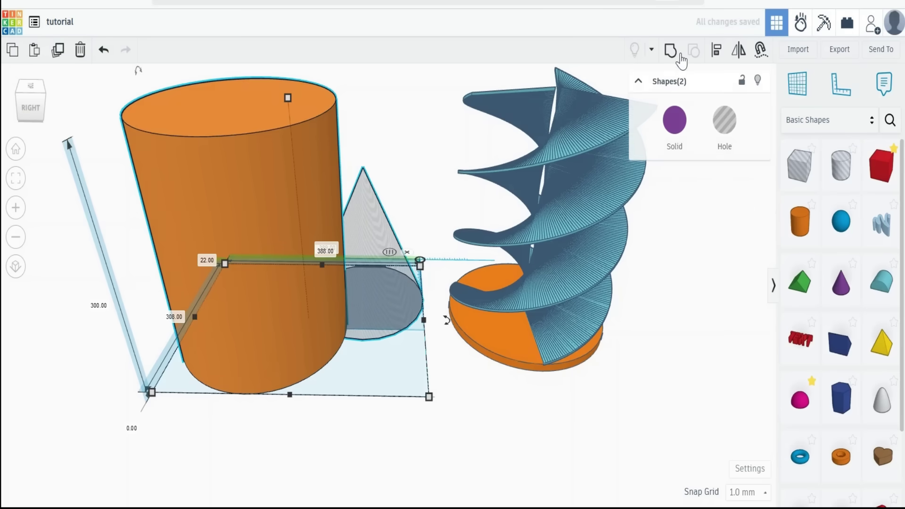
{"action": "left_click", "coordinate": [720, 55]}
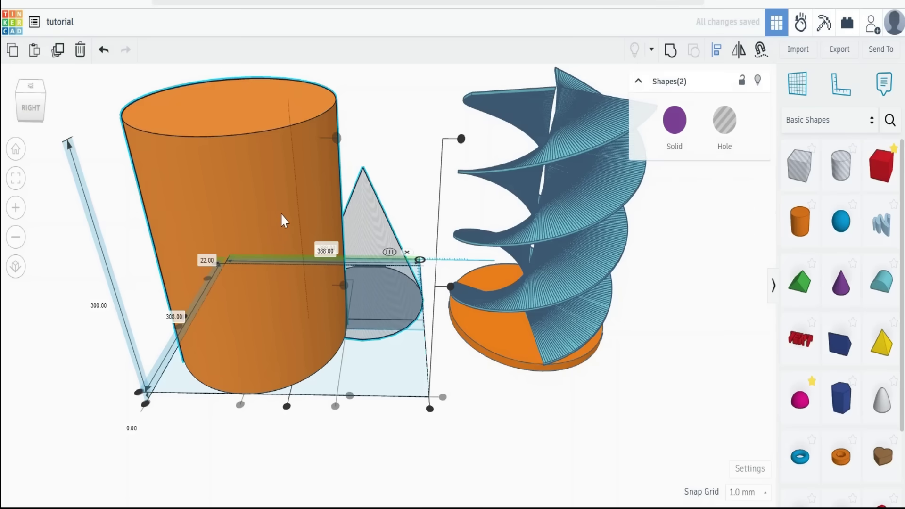
{"action": "left_click", "coordinate": [240, 406]}
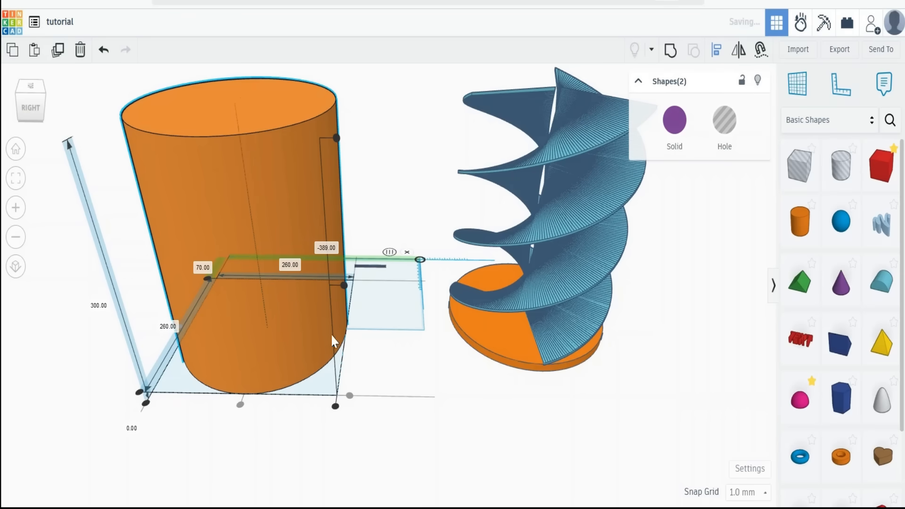
Step: Group the cylinder and cone and turn the group into a hole shape
{"action": "left_click", "coordinate": [670, 50]}
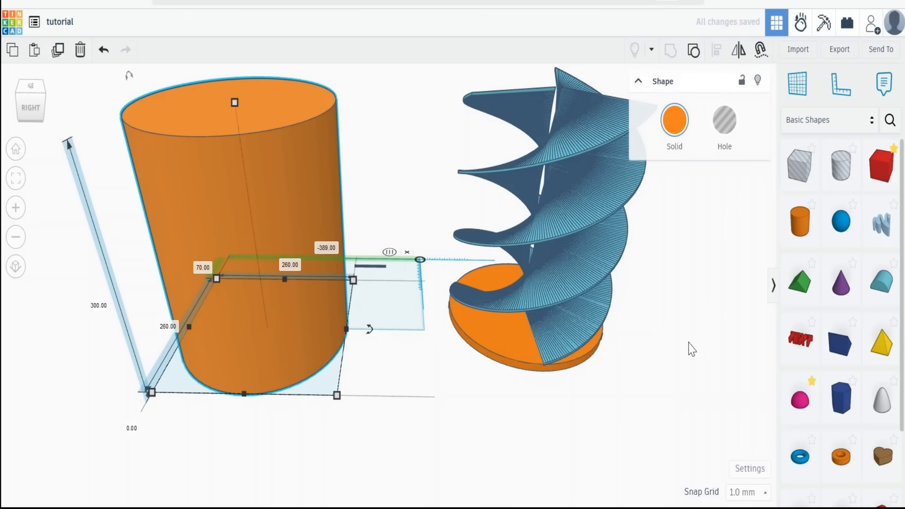
{"action": "left_click", "coordinate": [725, 122]}
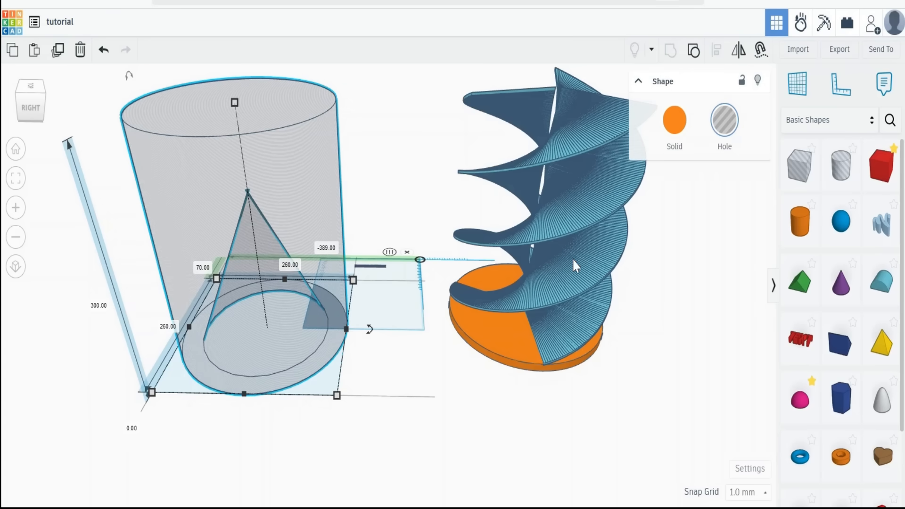
Step: Raise the hole group to 10 mm elevation and center it over the spiral on both axes
{"action": "left_click", "coordinate": [132, 428]}
{"action": "type", "text": "1"}
{"action": "type", "text": "0"}
{"action": "key", "text": "Return"}
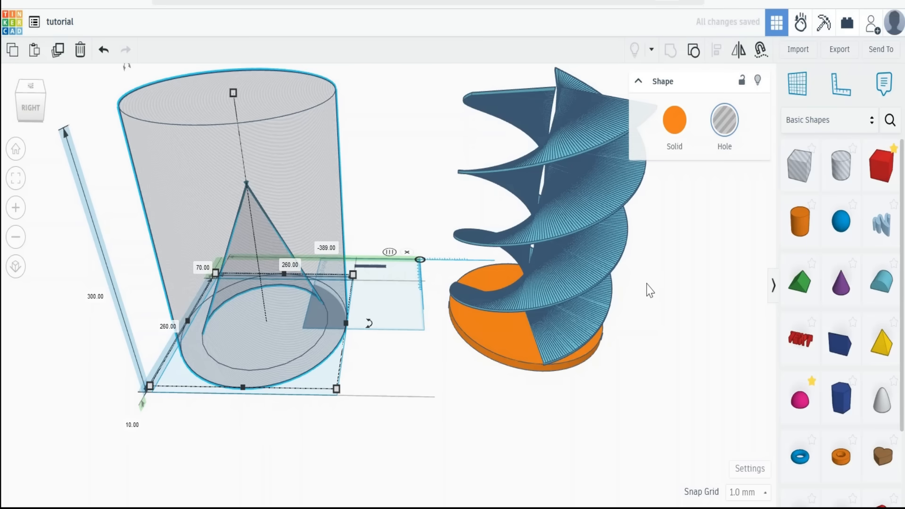
{"action": "left_click", "coordinate": [609, 260], "text": "shift"}
{"action": "left_click", "coordinate": [723, 52]}
{"action": "left_click", "coordinate": [603, 266]}
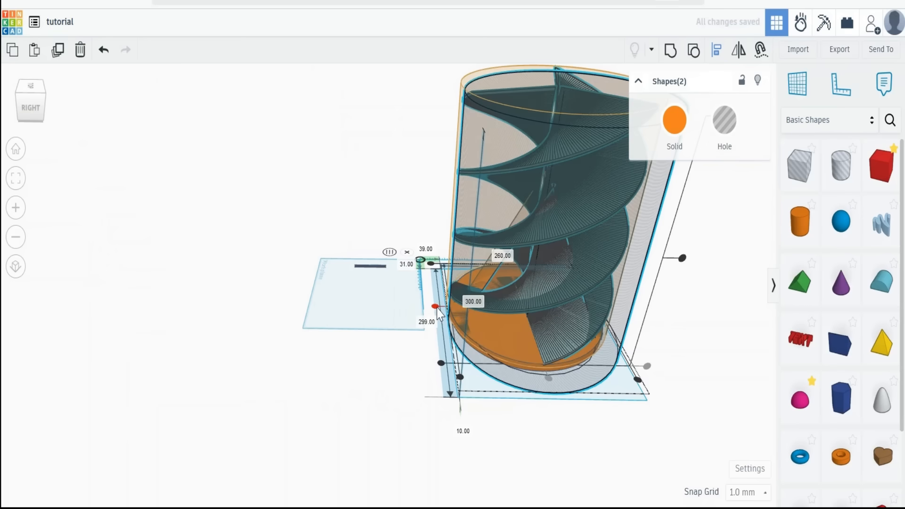
{"action": "left_click", "coordinate": [437, 308]}
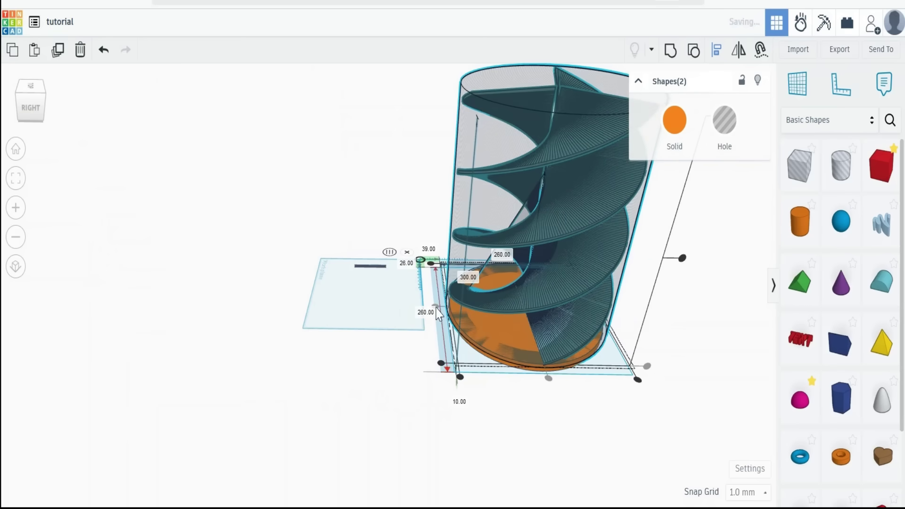
Step: Group the hole with the spiral to carve the blades into a tapered point
{"action": "left_click", "coordinate": [670, 51]}
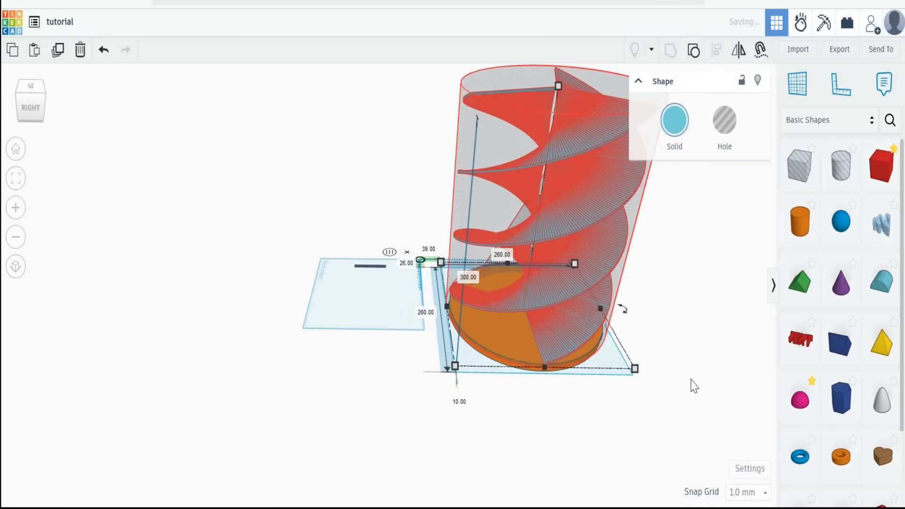
{"action": "right_click_drag", "start_coordinate": [692, 392], "coordinate": [704, 392]}
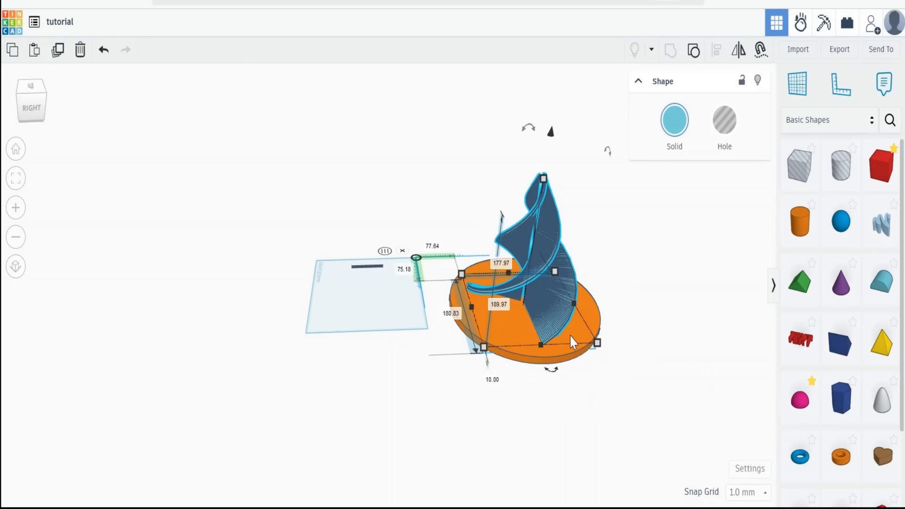
{"action": "left_click", "coordinate": [613, 225]}
{"action": "left_click", "coordinate": [556, 240]}
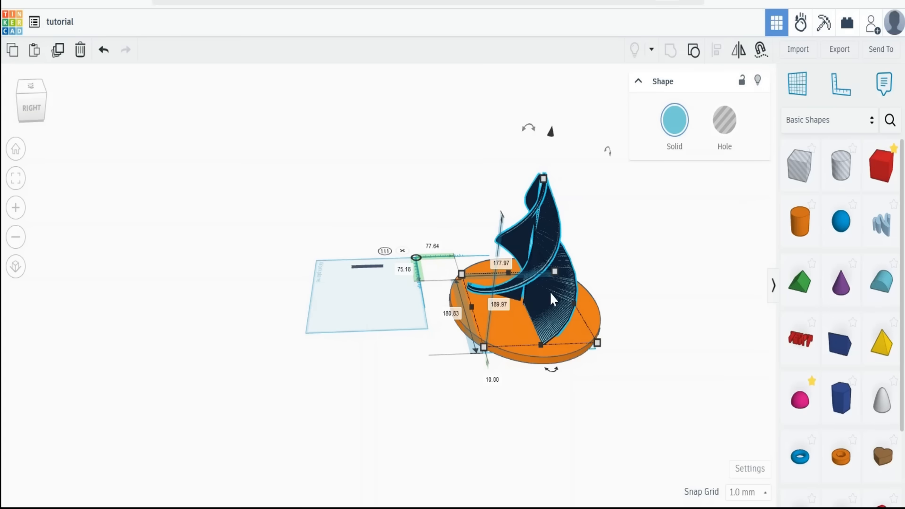
{"action": "left_click", "coordinate": [651, 248]}
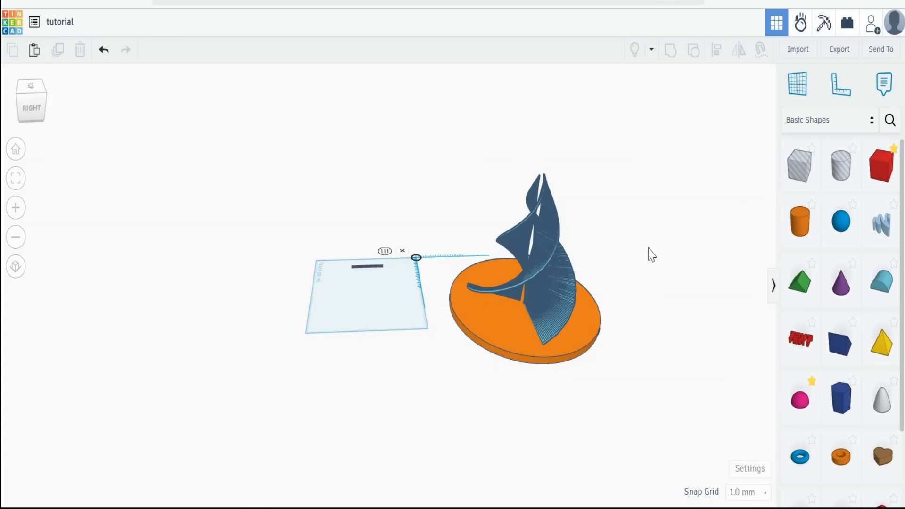
Step: Add a new cylinder on the workplane beside the blades and smooth it with maximum sides
{"action": "left_click", "coordinate": [504, 324]}
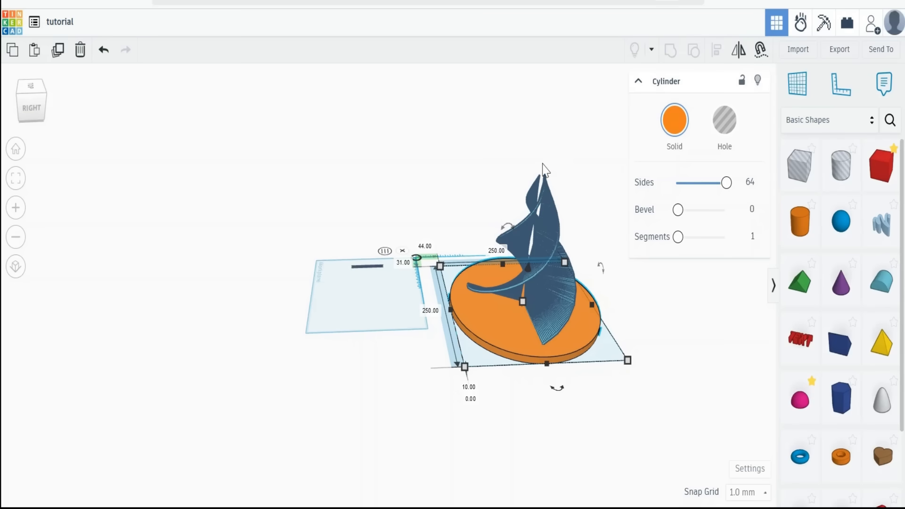
{"action": "left_click", "coordinate": [799, 221]}
{"action": "left_click", "coordinate": [237, 331]}
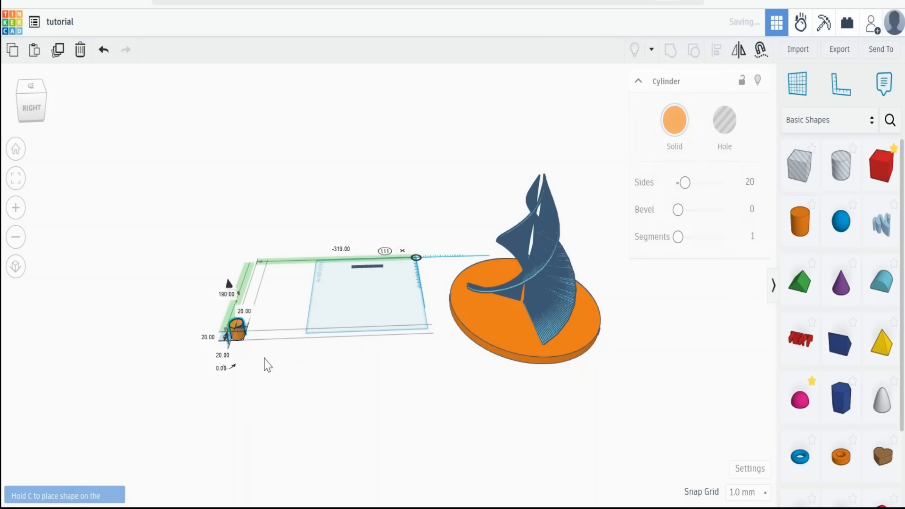
{"action": "left_click_drag", "start_coordinate": [684, 182], "coordinate": [776, 183]}
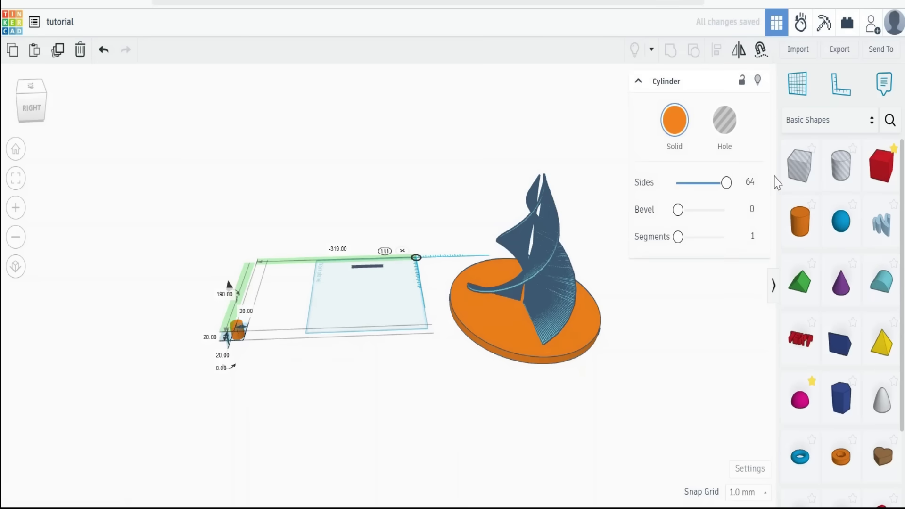
{"action": "left_click", "coordinate": [557, 260]}
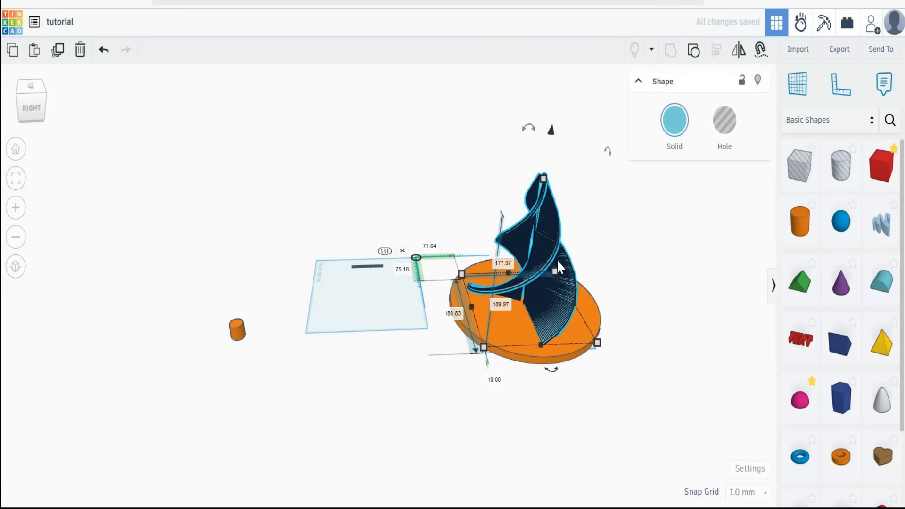
{"action": "left_click", "coordinate": [239, 331]}
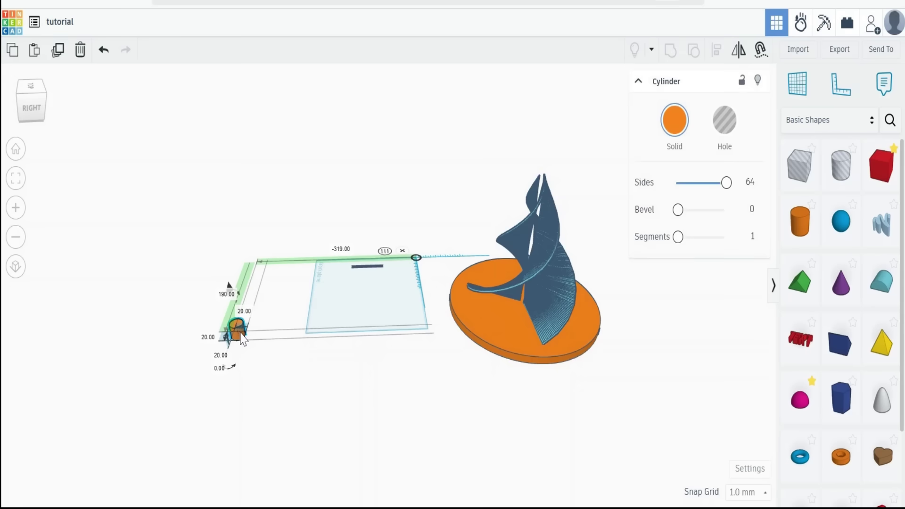
Step: Size the new cylinder to 180 mm tall and 10 × 10 mm wide as the axle
{"action": "left_click", "coordinate": [222, 355]}
{"action": "type", "text": "180"}
{"action": "key", "text": "Return"}
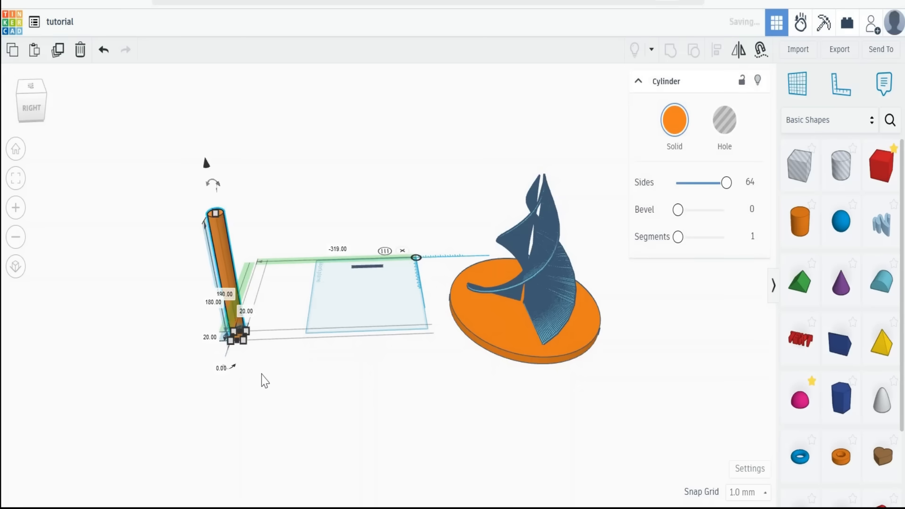
{"action": "left_click", "coordinate": [211, 338]}
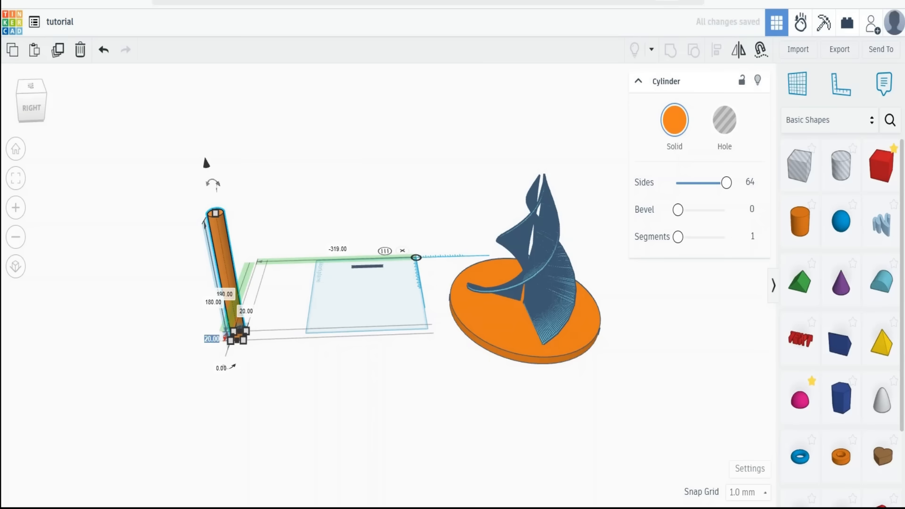
{"action": "type", "text": "10"}
{"action": "key", "text": "Return"}
{"action": "left_click", "coordinate": [247, 311]}
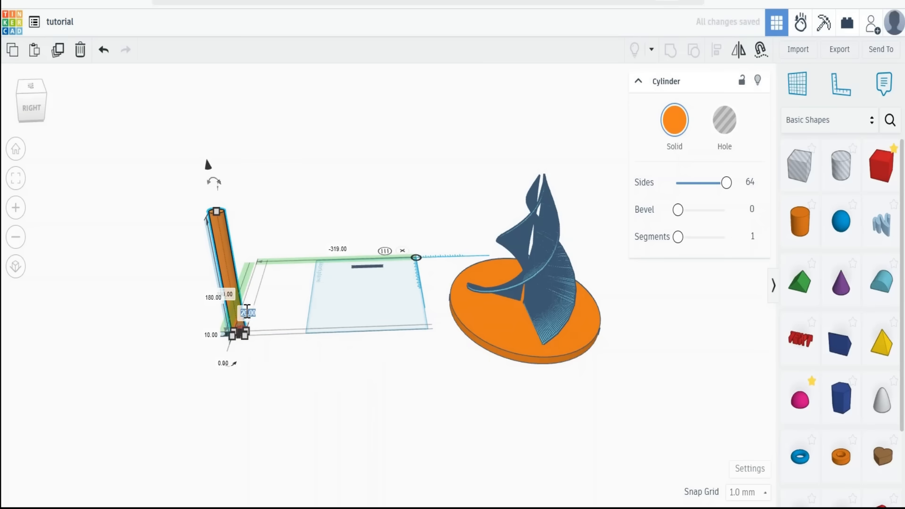
{"action": "type", "text": "10"}
{"action": "key", "text": "Return"}
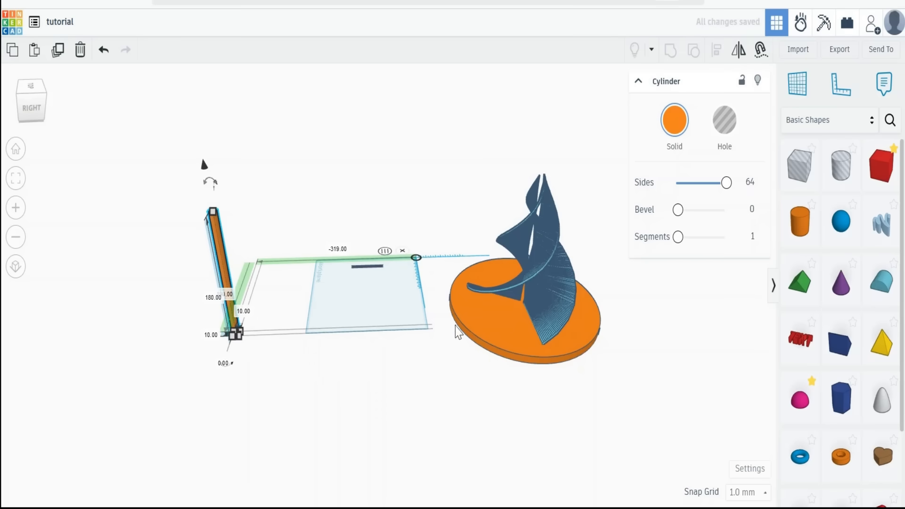
Step: Centre the thin axle on the orange disc along both axes using Align
{"action": "left_click", "coordinate": [499, 326], "text": "shift"}
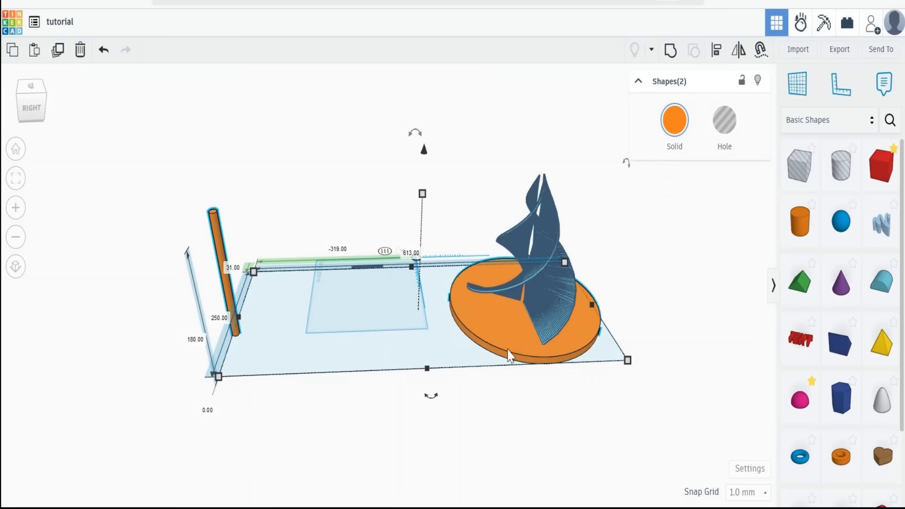
{"action": "left_click", "coordinate": [716, 52]}
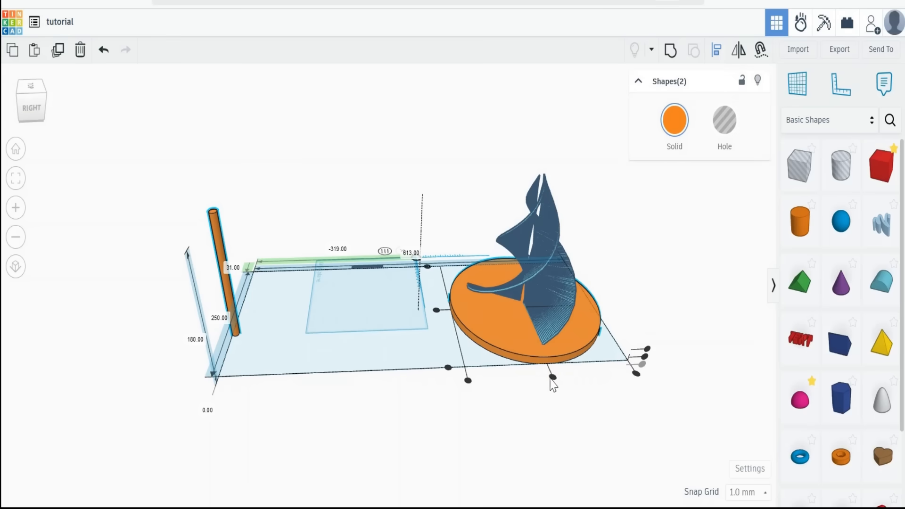
{"action": "left_click", "coordinate": [552, 377]}
{"action": "right_click_drag", "start_coordinate": [551, 375], "coordinate": [233, 219]}
{"action": "left_click", "coordinate": [229, 213]}
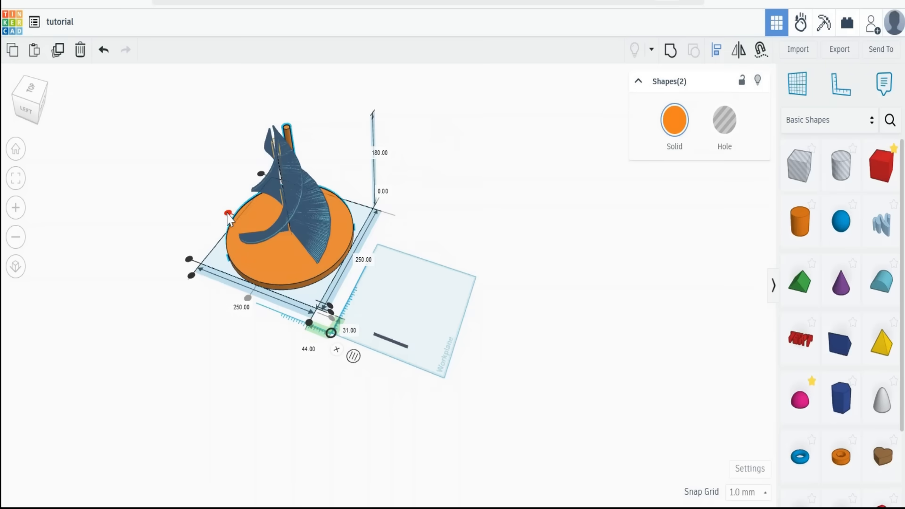
{"action": "left_click", "coordinate": [515, 219]}
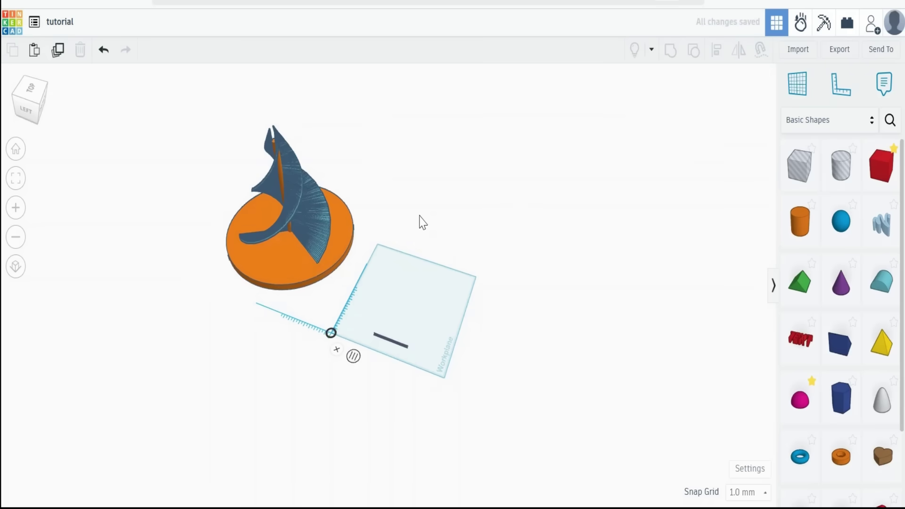
Step: Lengthen the axle cylinder to 200 mm height
{"action": "left_click", "coordinate": [290, 171]}
{"action": "left_click", "coordinate": [309, 174]}
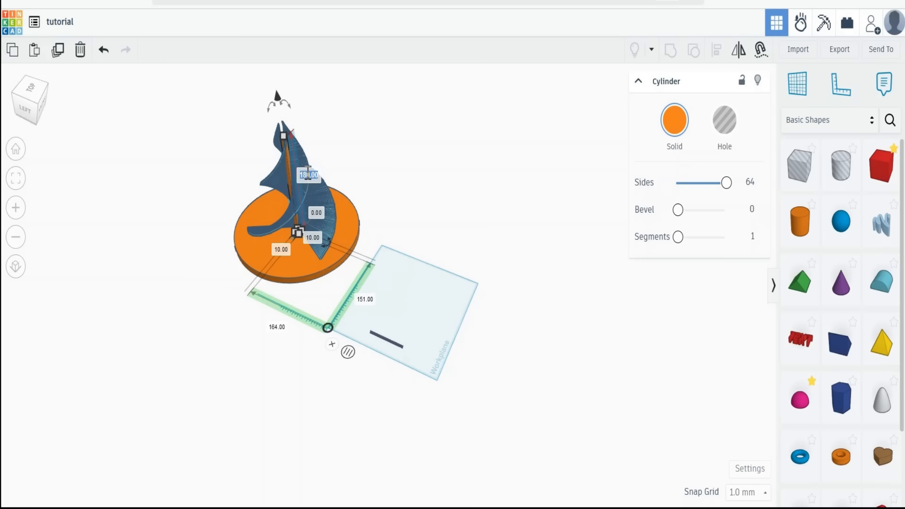
{"action": "type", "text": "00"}
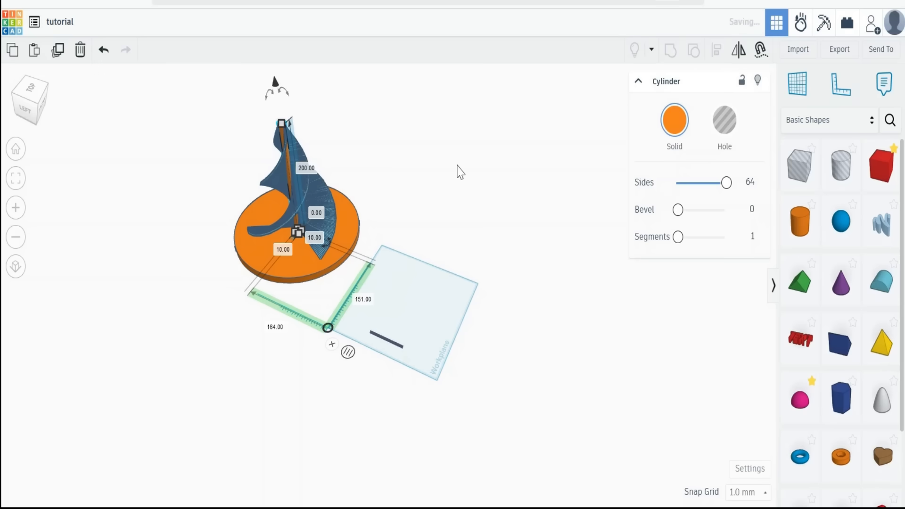
{"action": "key", "text": "Return"}
{"action": "left_click", "coordinate": [473, 180]}
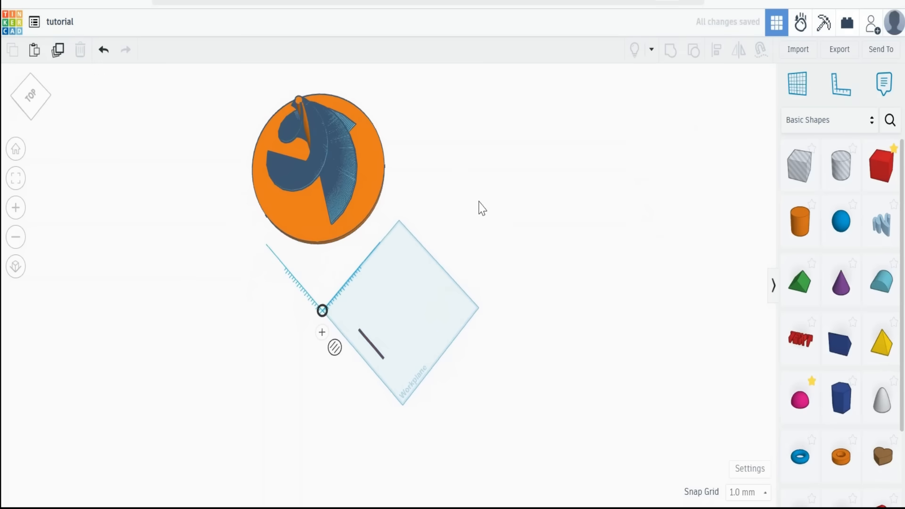
{"action": "mouse_move", "coordinate": [481, 205]}
{"action": "right_mouse_down"}
{"action": "mouse_move", "coordinate": [302, 172]}
{"action": "mouse_move", "coordinate": [226, 146]}
{"action": "right_mouse_up"}
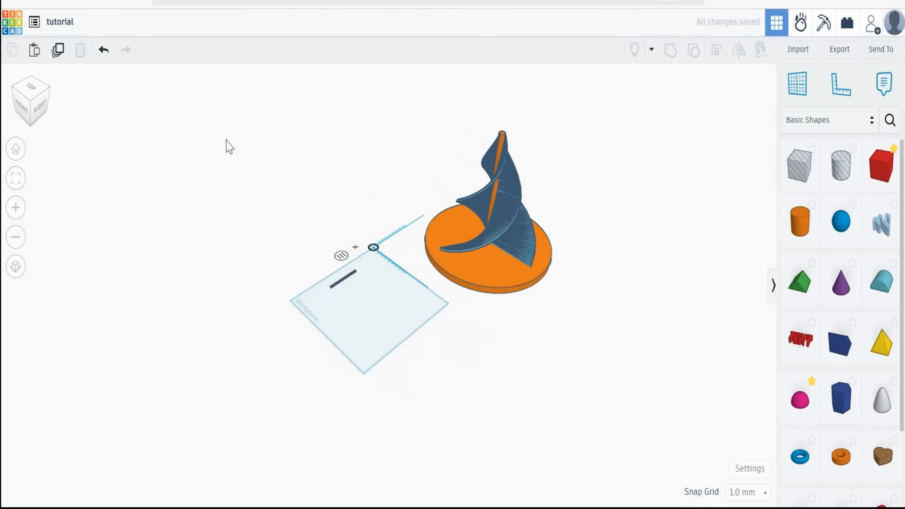
Step: Delete the orange base disc and group the blades with the axle into one shape
{"action": "left_click", "coordinate": [483, 272]}
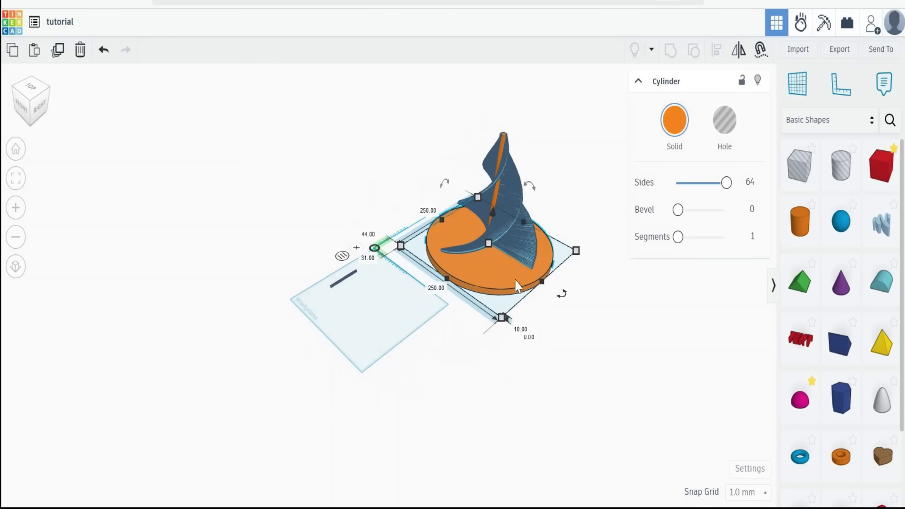
{"action": "left_click", "coordinate": [80, 49]}
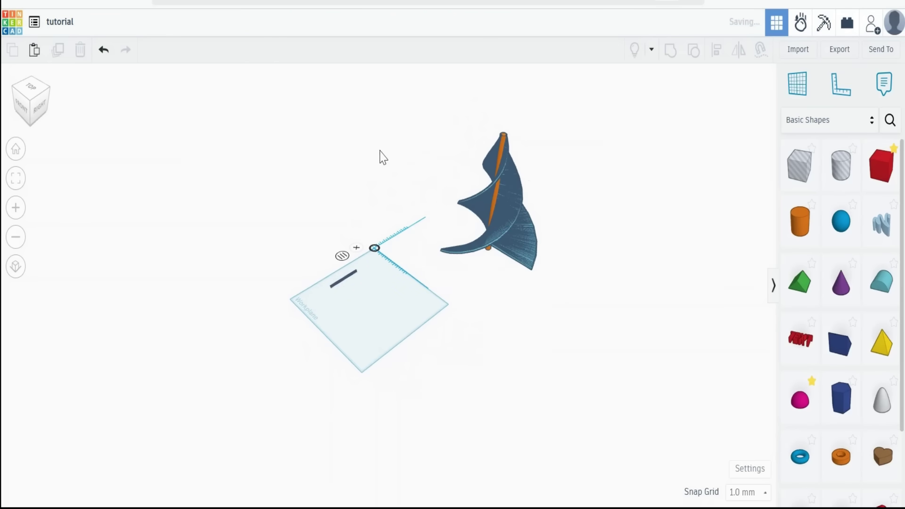
{"action": "left_click", "coordinate": [518, 172]}
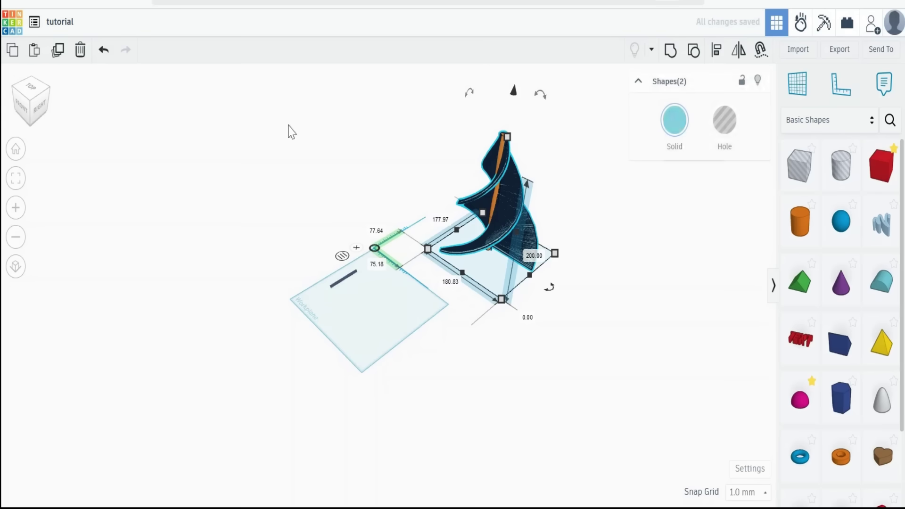
{"action": "left_click", "coordinate": [670, 50]}
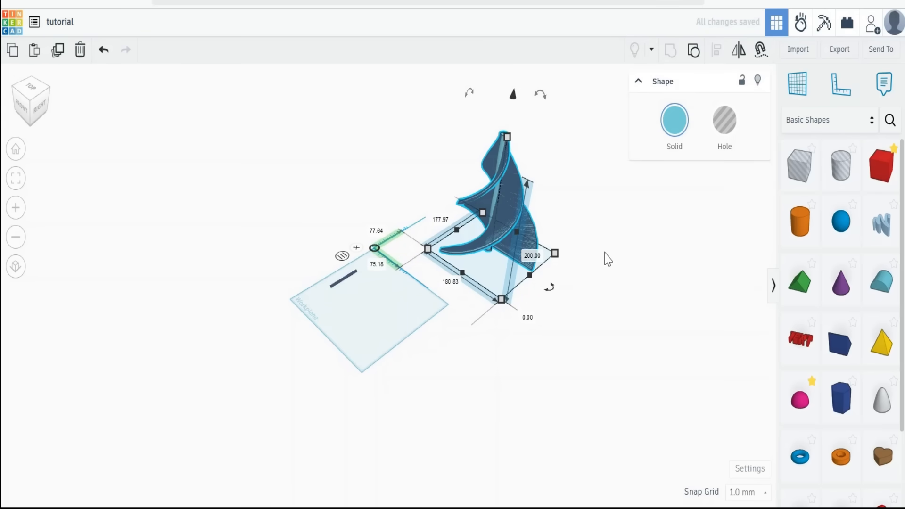
Step: Colour the merged turbine cream from the Solid palette
{"action": "left_click", "coordinate": [675, 121]}
{"action": "left_click", "coordinate": [609, 217]}
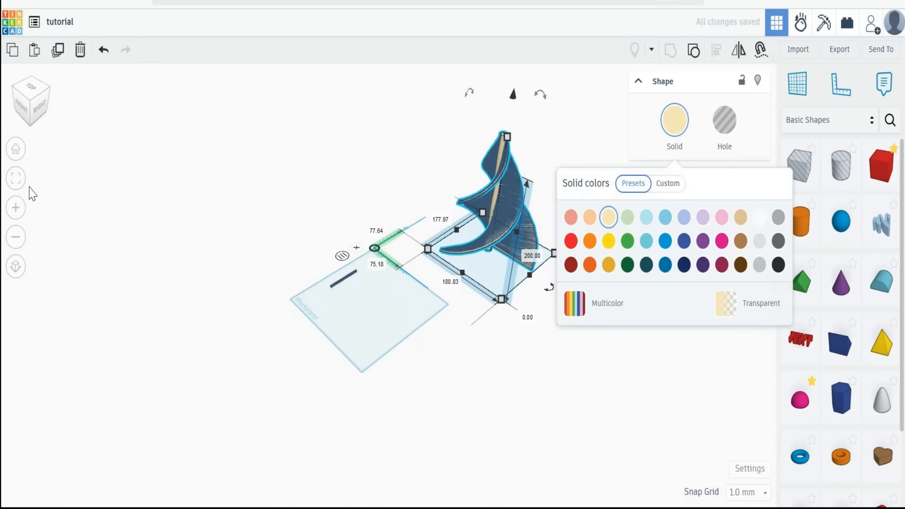
{"action": "left_click", "coordinate": [16, 179]}
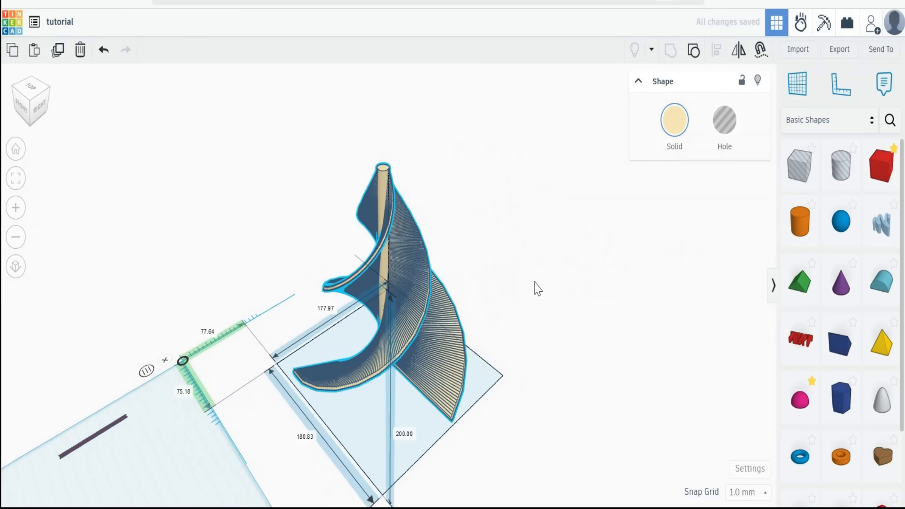
{"action": "mouse_move", "coordinate": [537, 287]}
{"action": "right_mouse_down"}
{"action": "mouse_move", "coordinate": [152, 303]}
{"action": "mouse_move", "coordinate": [554, 286]}
{"action": "mouse_move", "coordinate": [654, 331]}
{"action": "right_mouse_up"}
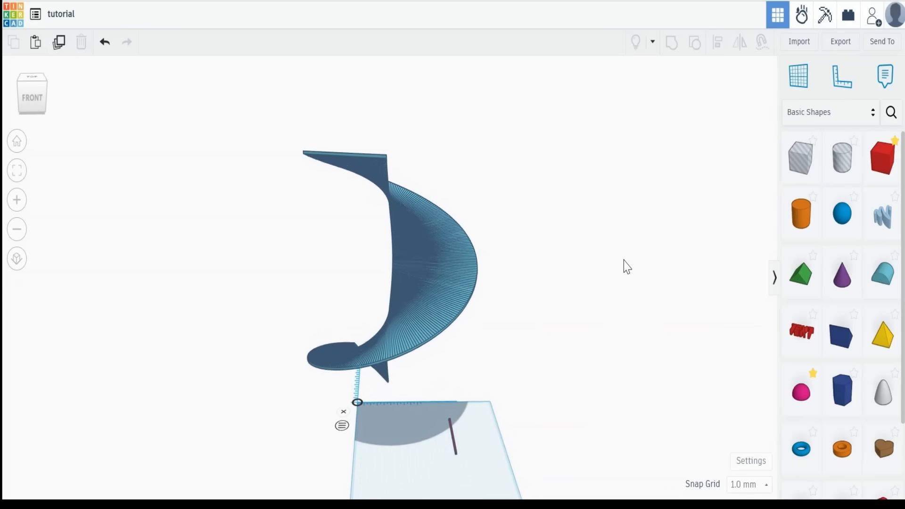
Step: Tilt the view above the single blade and select the thin red rod beneath it
{"action": "right_click_drag", "start_coordinate": [629, 252], "coordinate": [622, 240]}
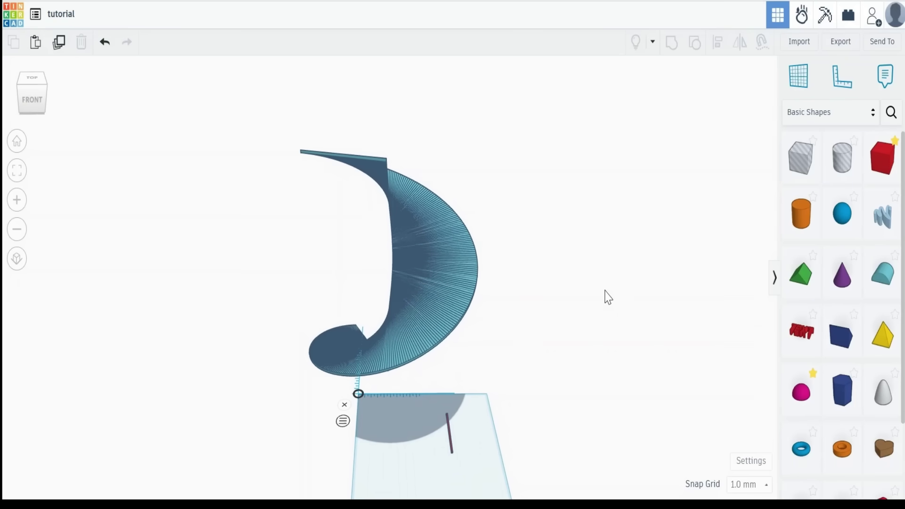
{"action": "left_click", "coordinate": [450, 424]}
Step: Rotate the thin red rod a few degrees (about 14°) so it stands vertical in view
{"action": "left_click", "coordinate": [17, 171]}
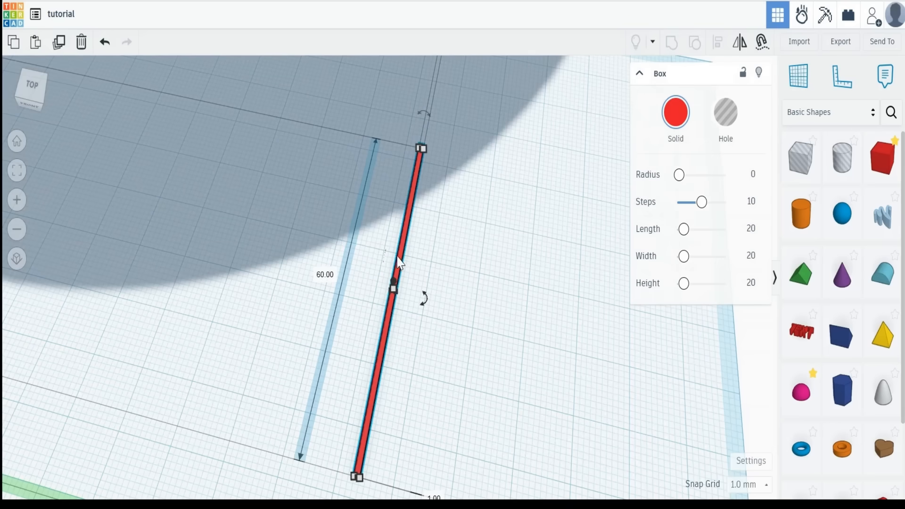
{"action": "right_click_drag", "start_coordinate": [397, 263], "coordinate": [373, 269]}
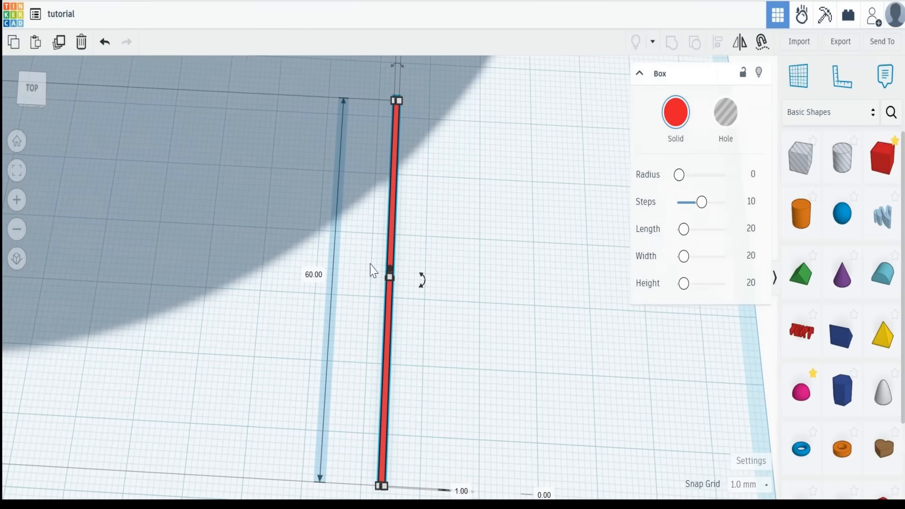
{"action": "mouse_move", "coordinate": [421, 279]}
{"action": "left_mouse_down"}
{"action": "mouse_move", "coordinate": [444, 283]}
{"action": "mouse_move", "coordinate": [443, 271]}
{"action": "left_mouse_up"}
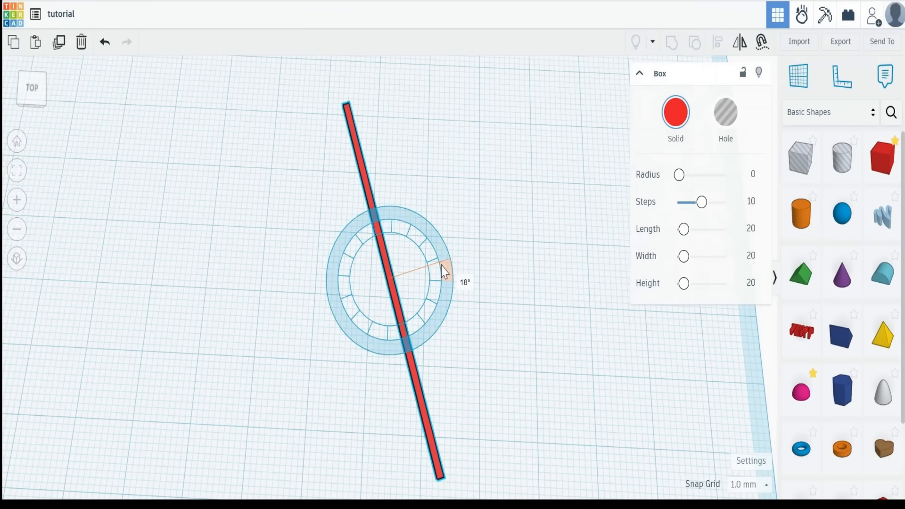
{"action": "left_click_drag", "start_coordinate": [441, 266], "coordinate": [446, 267]}
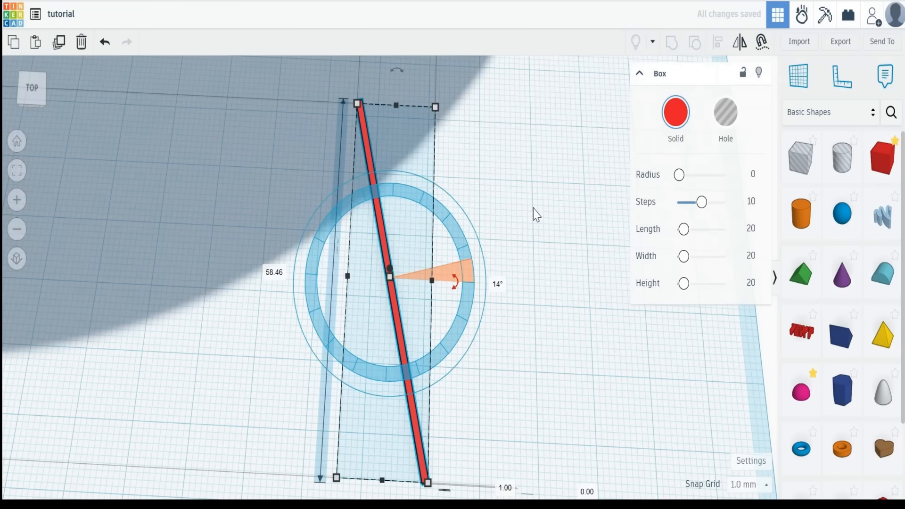
Step: Export only the selected red rod as an SVG file
{"action": "left_click", "coordinate": [535, 192]}
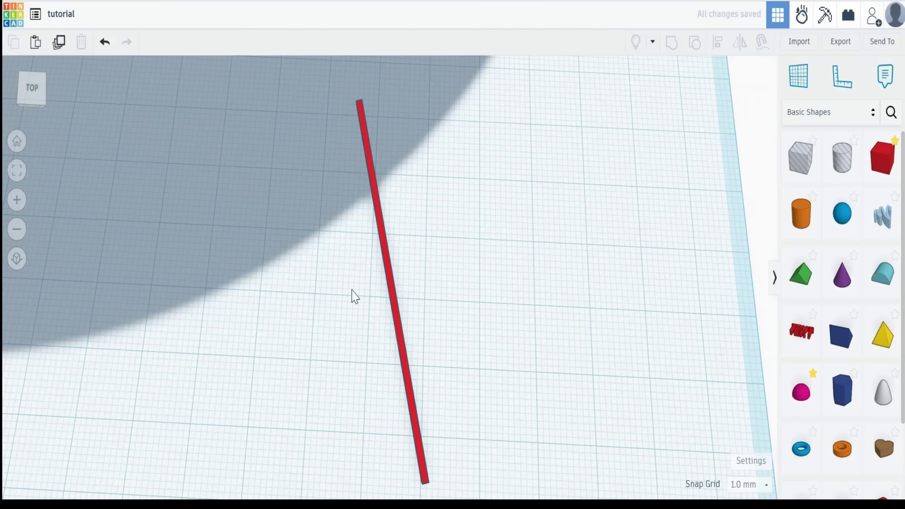
{"action": "left_click", "coordinate": [390, 286]}
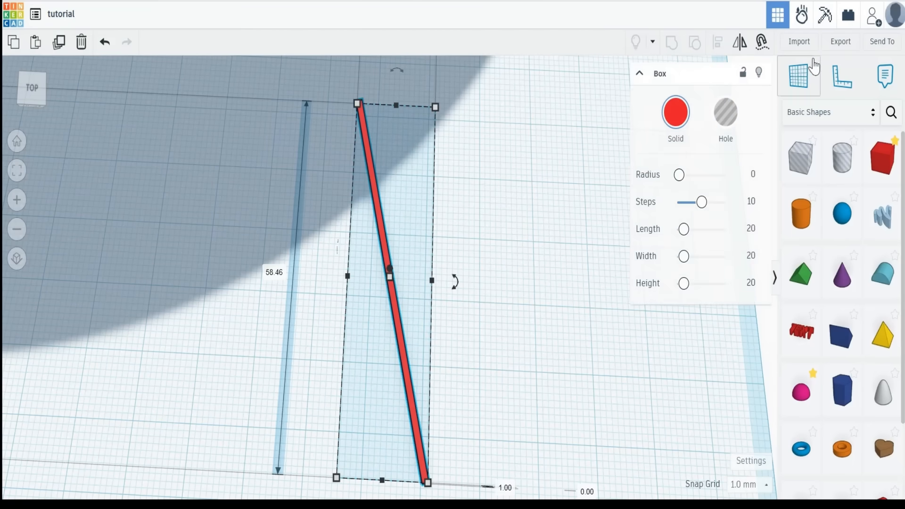
{"action": "left_click", "coordinate": [840, 41]}
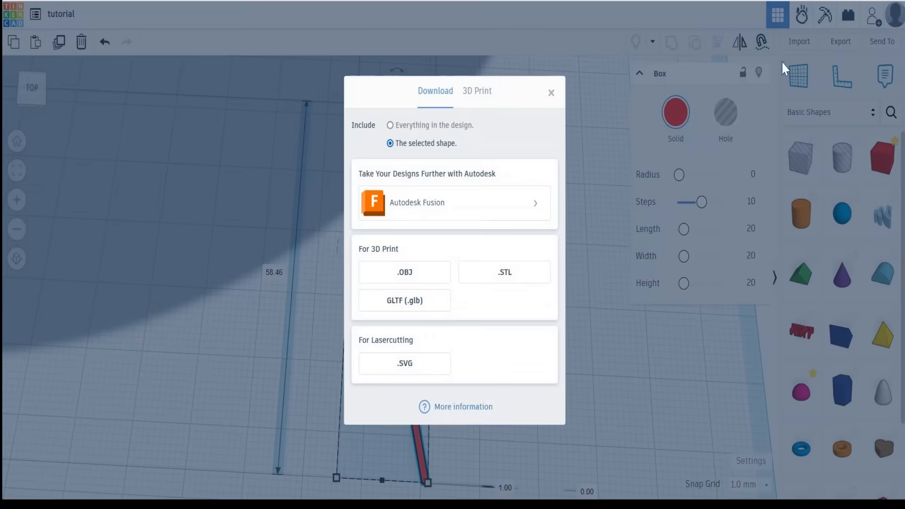
{"action": "left_click", "coordinate": [416, 363]}
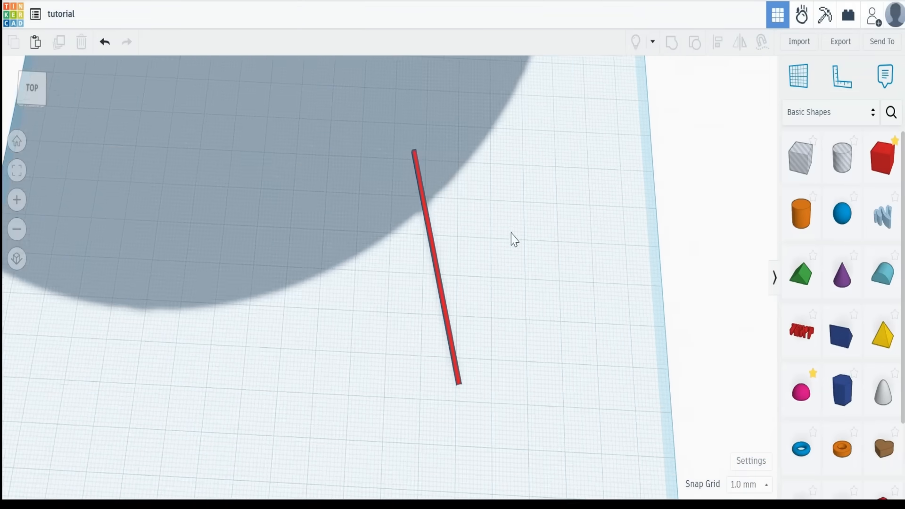
{"action": "scroll", "coordinate": [512, 239], "scroll_direction": "down", "scroll_amount": 2}
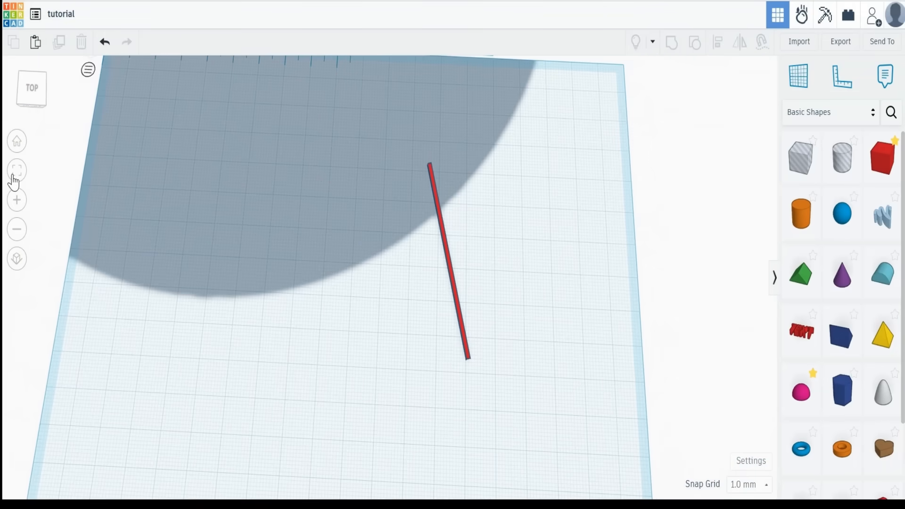
Step: Set tutorial(1).svg as the picture profile of the SVG Helix shape
{"action": "left_click", "coordinate": [17, 142]}
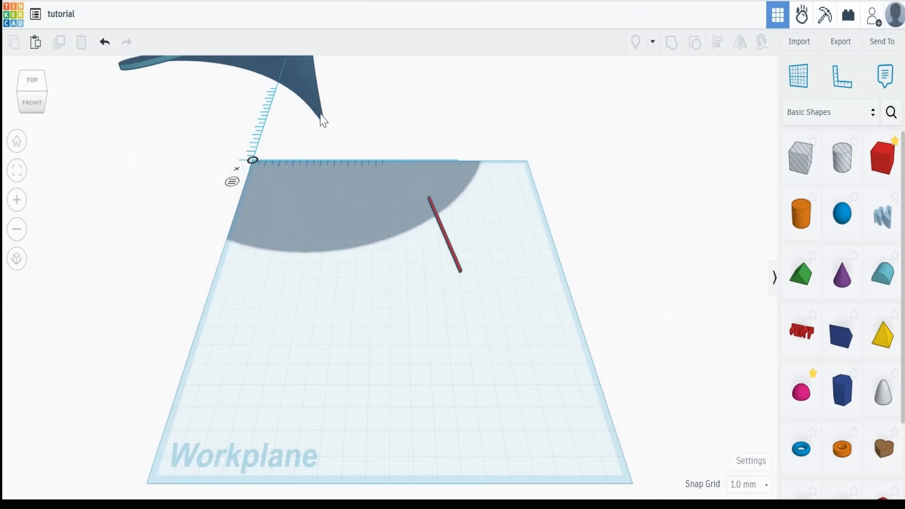
{"action": "left_click", "coordinate": [309, 102]}
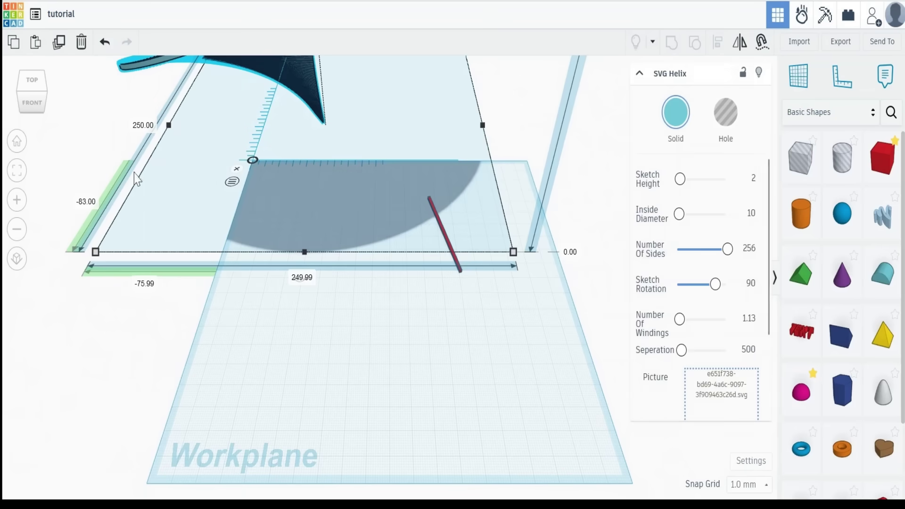
{"action": "left_click", "coordinate": [17, 170]}
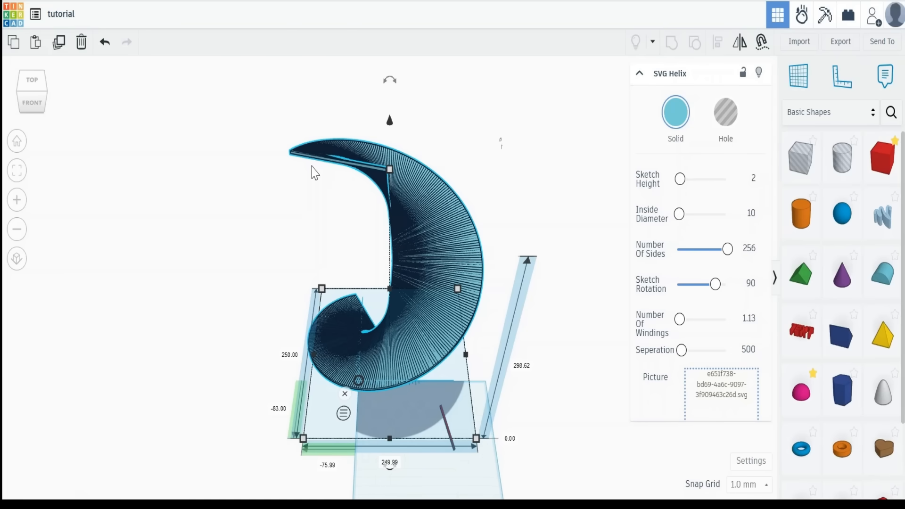
{"action": "scroll", "coordinate": [707, 339], "scroll_direction": "down", "scroll_amount": 2}
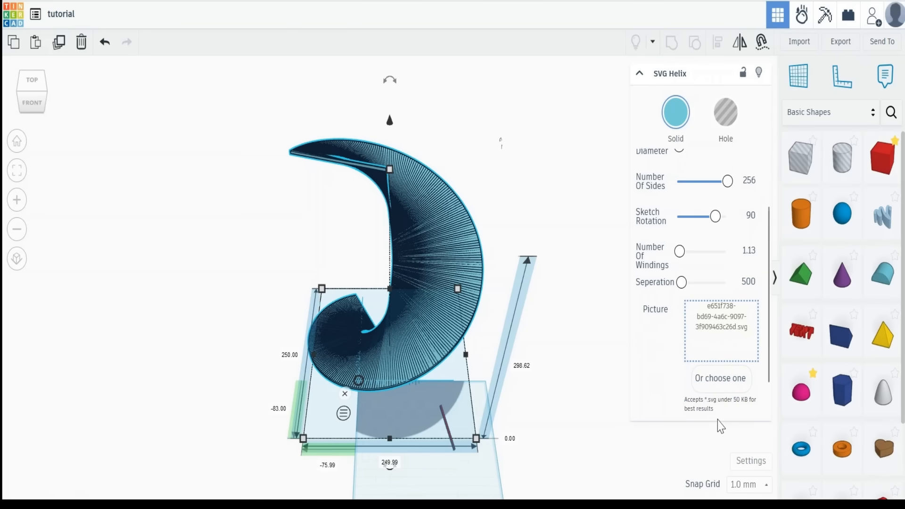
{"action": "scroll", "coordinate": [720, 323], "scroll_direction": "down", "scroll_amount": 1}
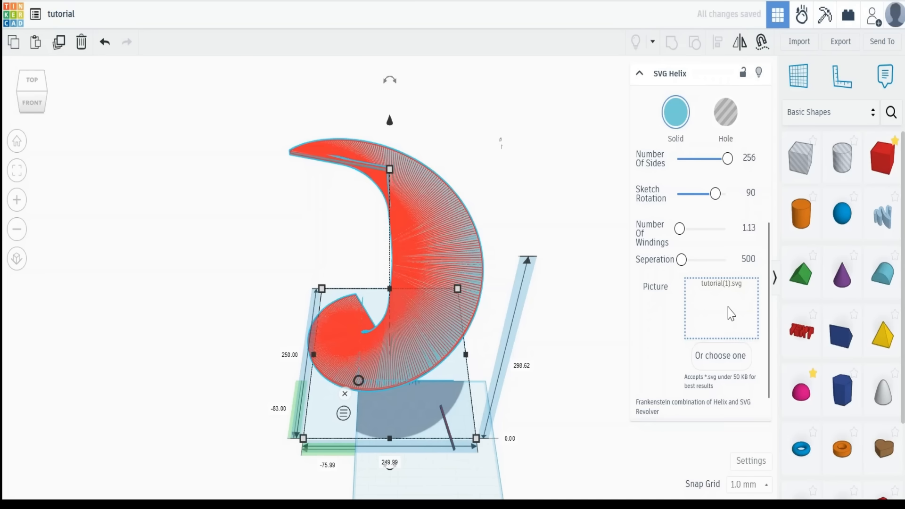
{"action": "left_click", "coordinate": [616, 261]}
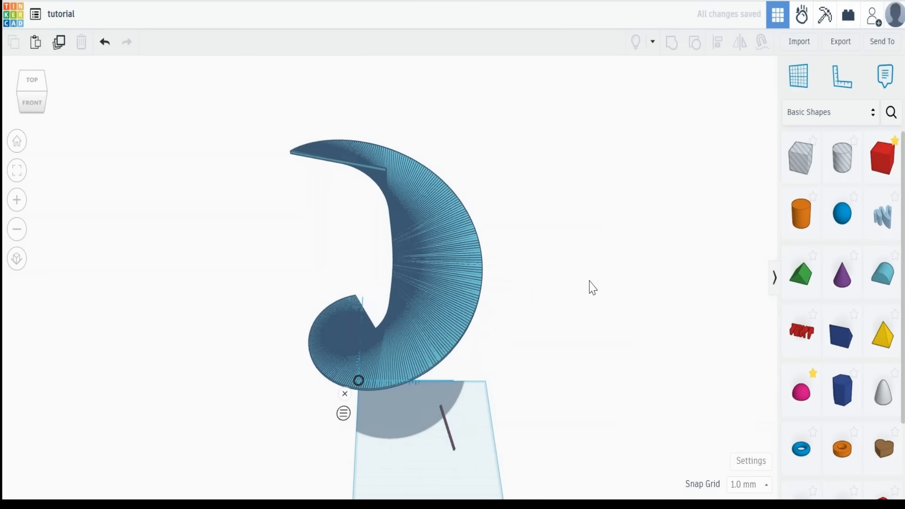
{"action": "scroll", "coordinate": [580, 294], "scroll_direction": "down", "scroll_amount": 5}
{"action": "mouse_move", "coordinate": [571, 298]}
{"action": "right_mouse_down"}
{"action": "mouse_move", "coordinate": [335, 298]}
{"action": "mouse_move", "coordinate": [359, 342]}
{"action": "right_mouse_up"}
Step: Change the helix's inside diameter from 10 to 1
{"action": "left_click", "coordinate": [392, 352]}
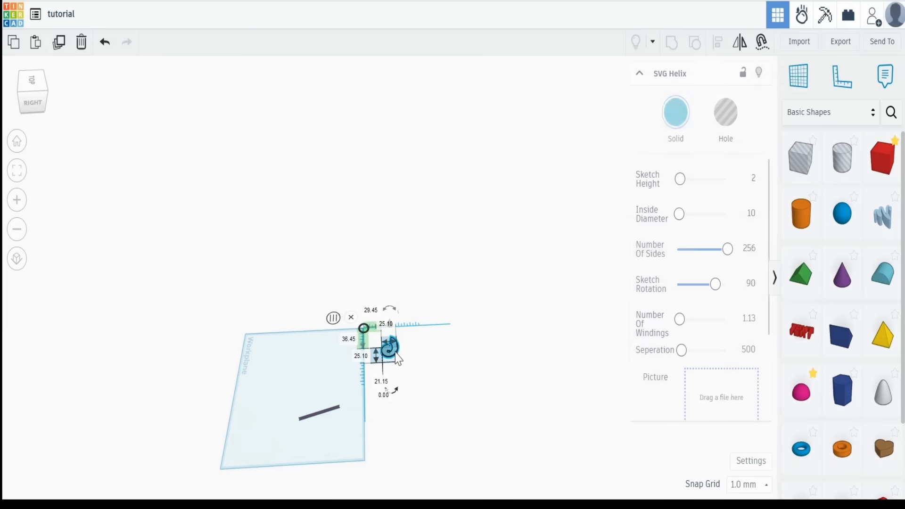
{"action": "left_click", "coordinate": [17, 169]}
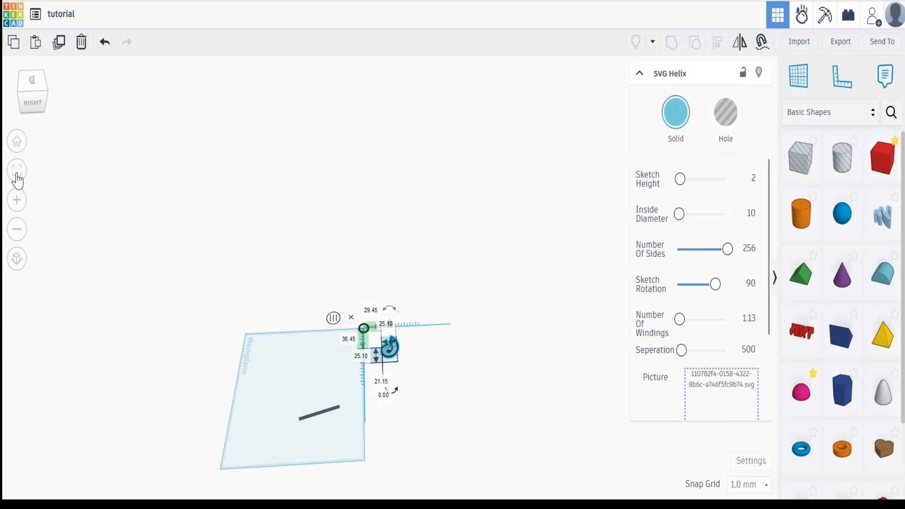
{"action": "right_click_drag", "start_coordinate": [149, 230], "coordinate": [44, 199]}
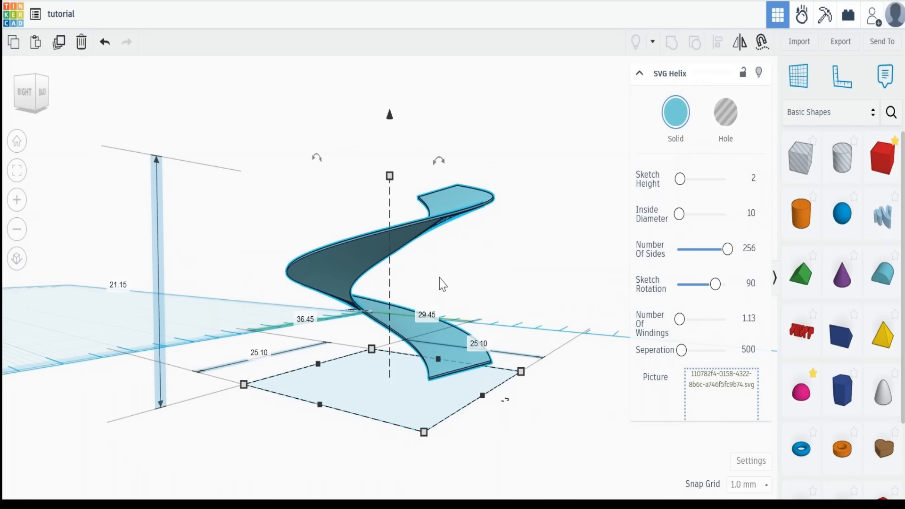
{"action": "right_click_drag", "start_coordinate": [504, 272], "coordinate": [539, 359]}
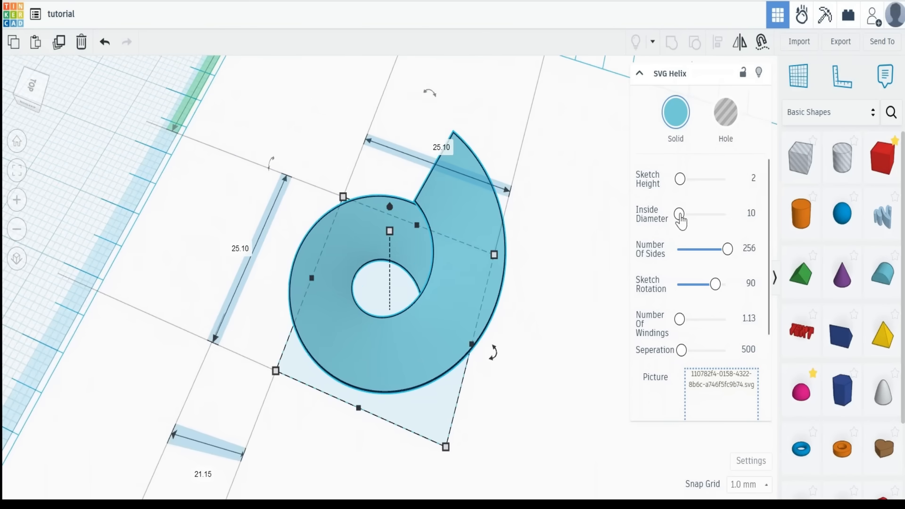
{"action": "left_click", "coordinate": [751, 213]}
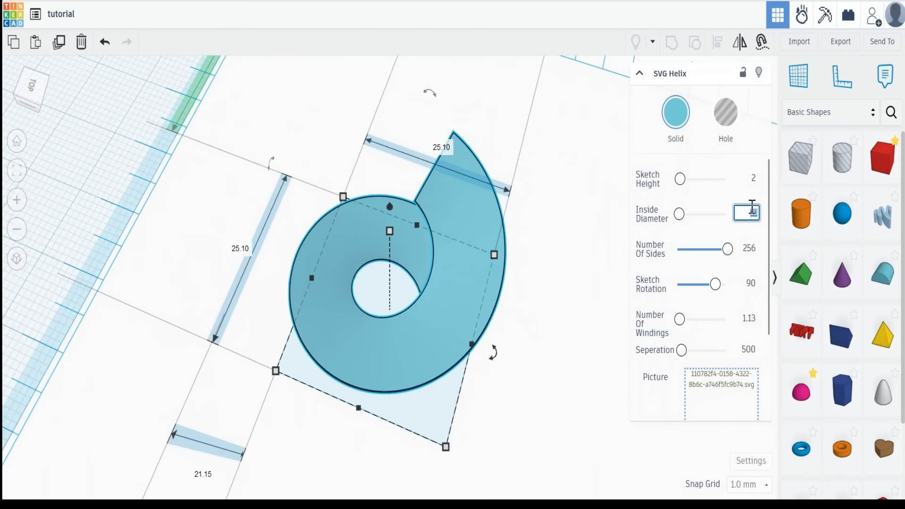
{"action": "type", "text": "1"}
{"action": "key", "text": "Return"}
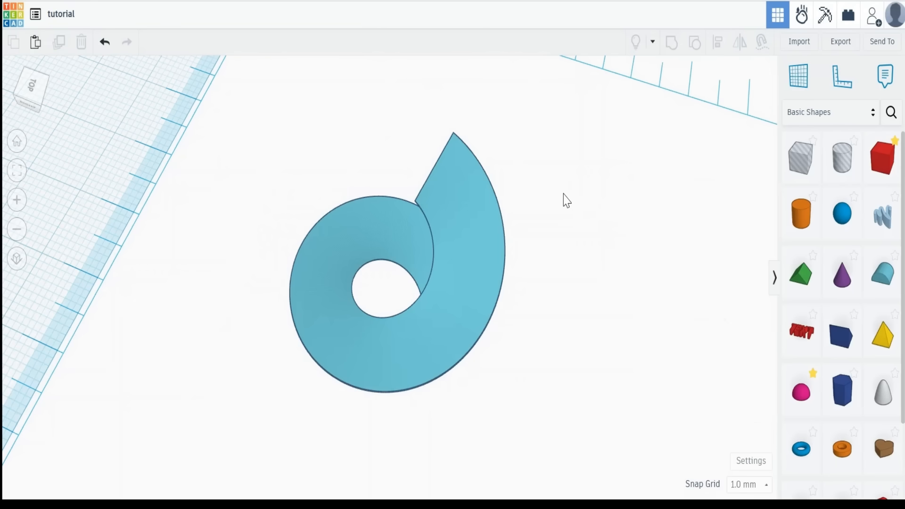
Step: Inspect the narrowed helix from the side and reselect it for export
{"action": "left_click", "coordinate": [569, 201]}
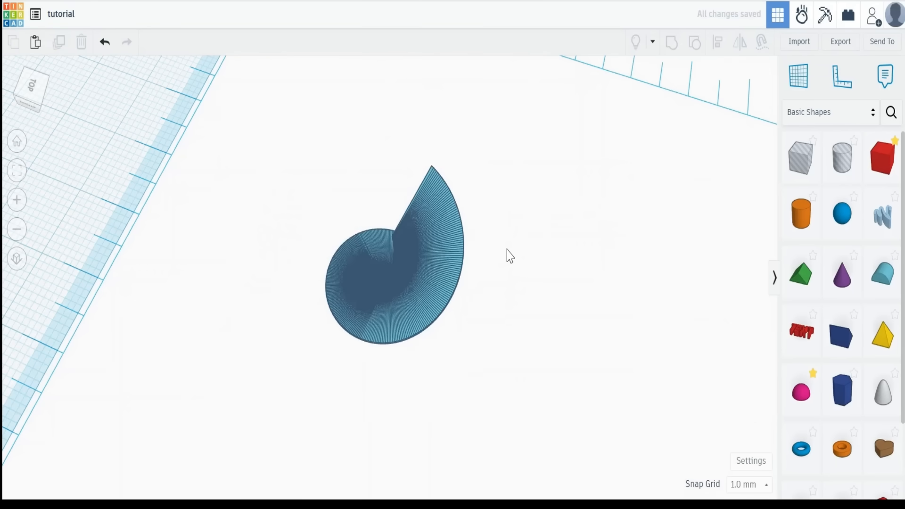
{"action": "right_click_drag", "start_coordinate": [506, 254], "coordinate": [509, 196]}
{"action": "left_click", "coordinate": [429, 216]}
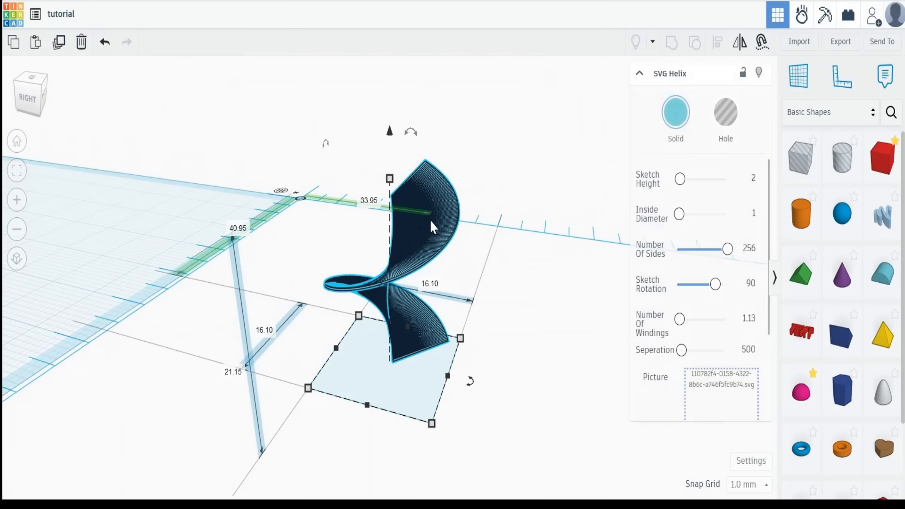
{"action": "left_click", "coordinate": [840, 42]}
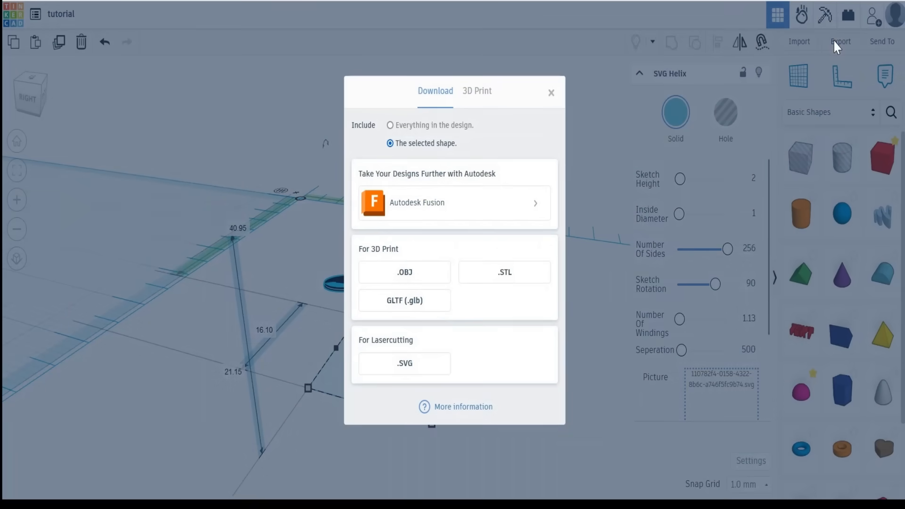
Step: Export the selected helix as an STL file, then begin importing a 3D file
{"action": "left_click", "coordinate": [505, 272]}
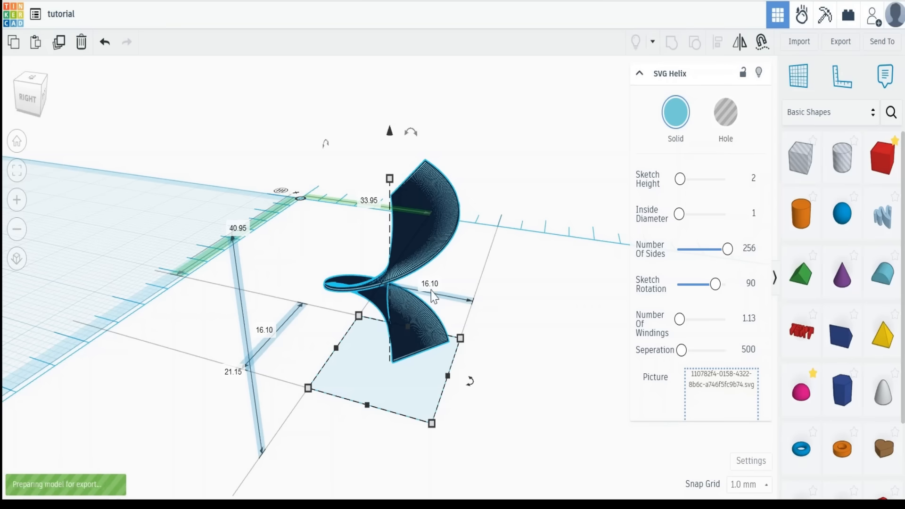
{"action": "left_click", "coordinate": [532, 341]}
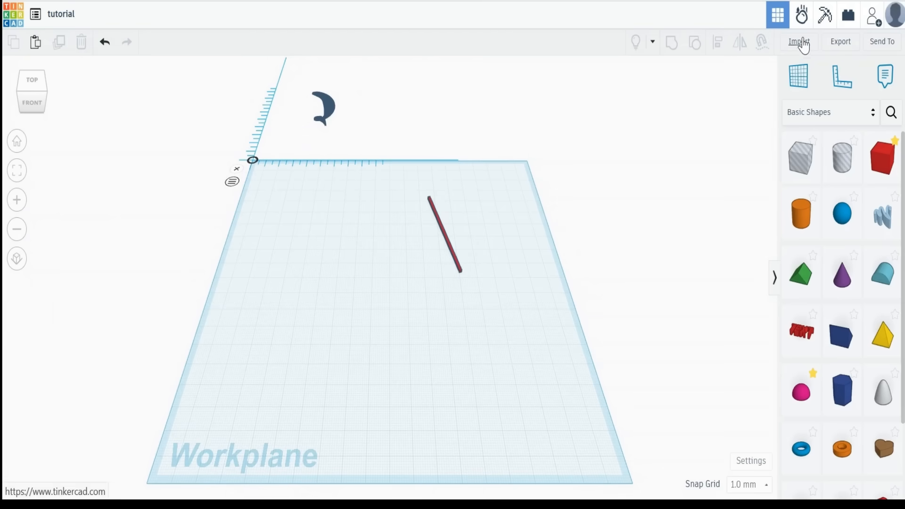
{"action": "left_click", "coordinate": [799, 42]}
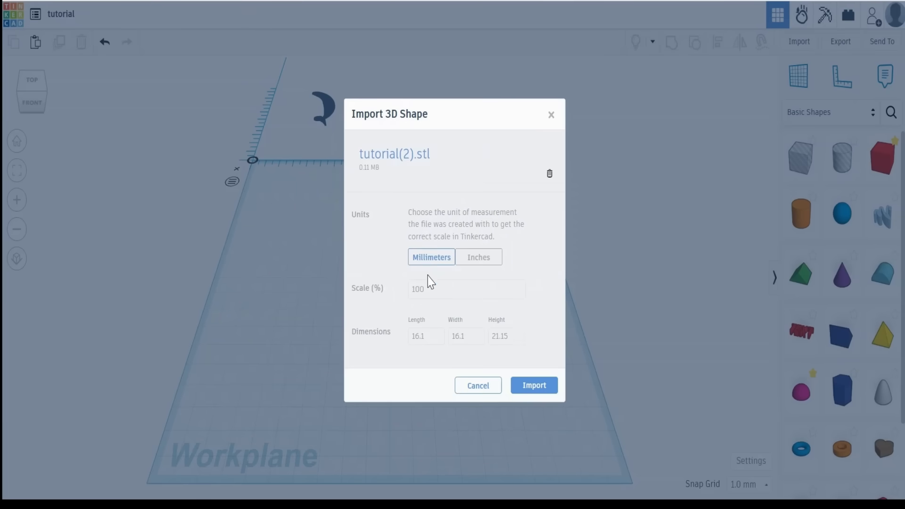
Step: Import tutorial(2).stl at 1000% scale and fit the large blade shape in view
{"action": "left_click", "coordinate": [438, 287]}
{"action": "type", "text": "0"}
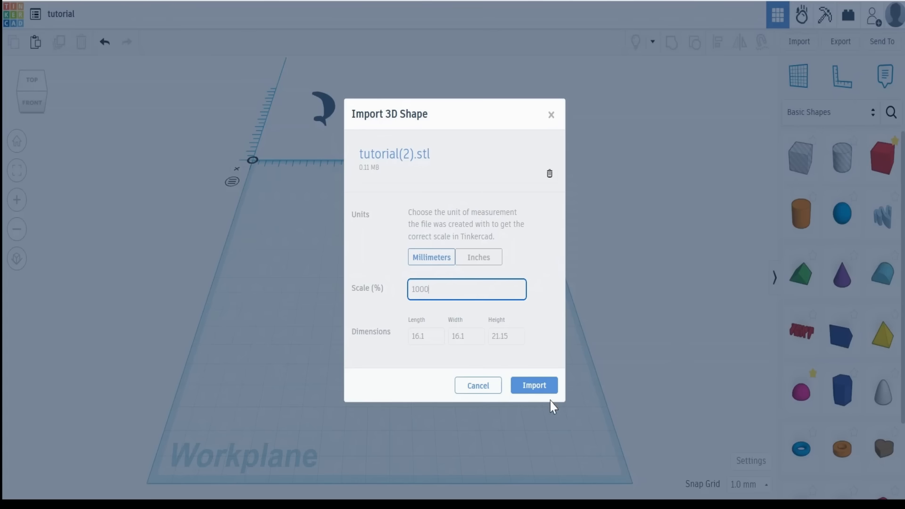
{"action": "left_click", "coordinate": [534, 386]}
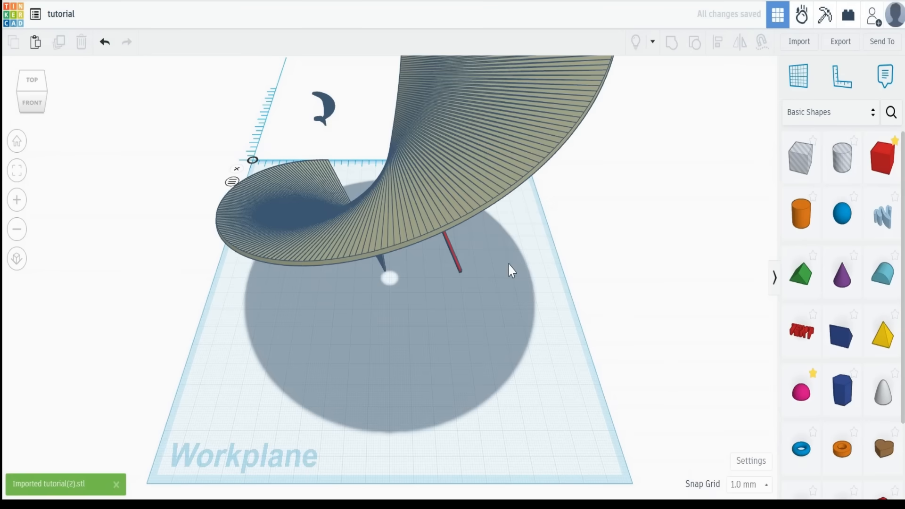
{"action": "left_click", "coordinate": [474, 167]}
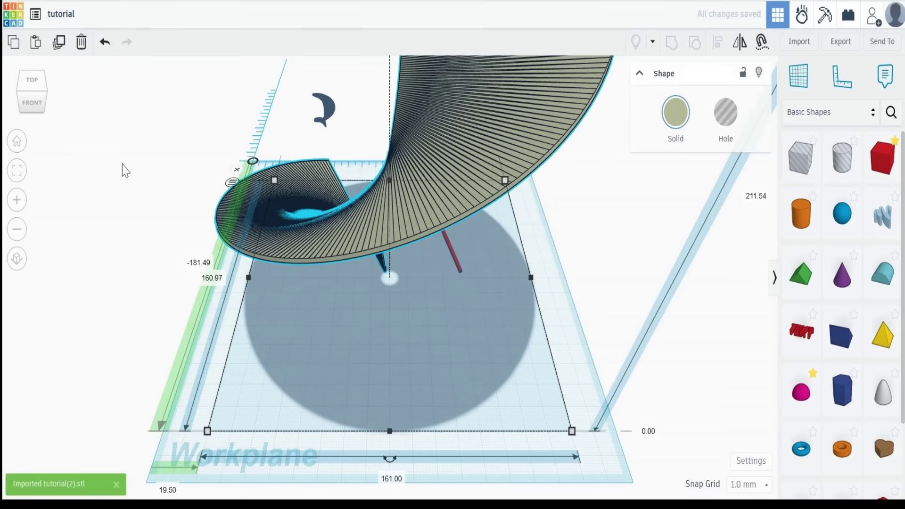
{"action": "left_click", "coordinate": [17, 171]}
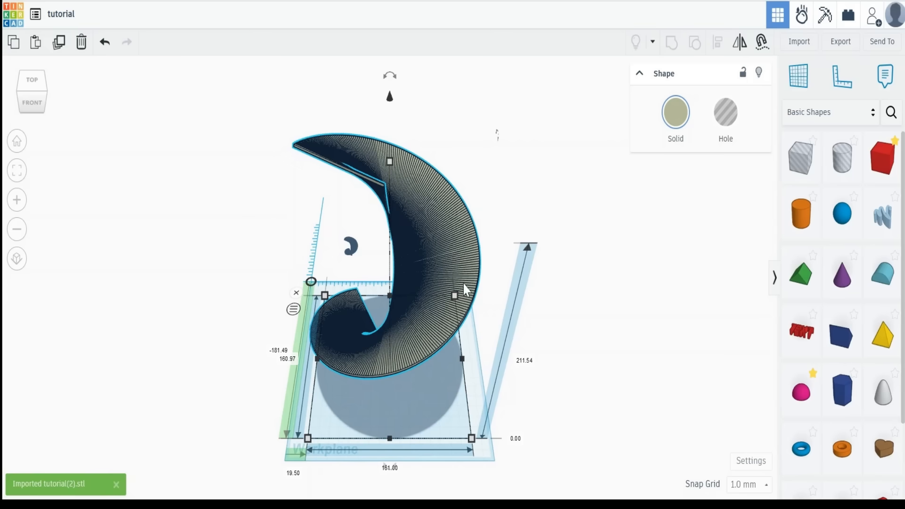
{"action": "mouse_move", "coordinate": [606, 290]}
{"action": "right_mouse_down"}
{"action": "mouse_move", "coordinate": [493, 326]}
{"action": "mouse_move", "coordinate": [335, 235]}
{"action": "mouse_move", "coordinate": [458, 250]}
{"action": "right_mouse_up"}
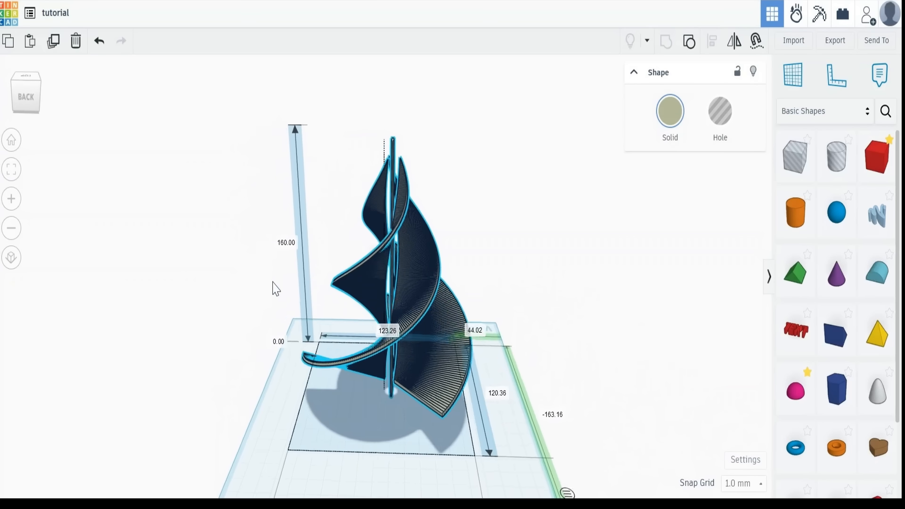
Step: Orbit the view to inspect the turbine assembly from the right side
{"action": "mouse_move", "coordinate": [390, 280]}
{"action": "right_mouse_down"}
{"action": "mouse_move", "coordinate": [456, 237]}
{"action": "mouse_move", "coordinate": [456, 248]}
{"action": "right_mouse_up"}
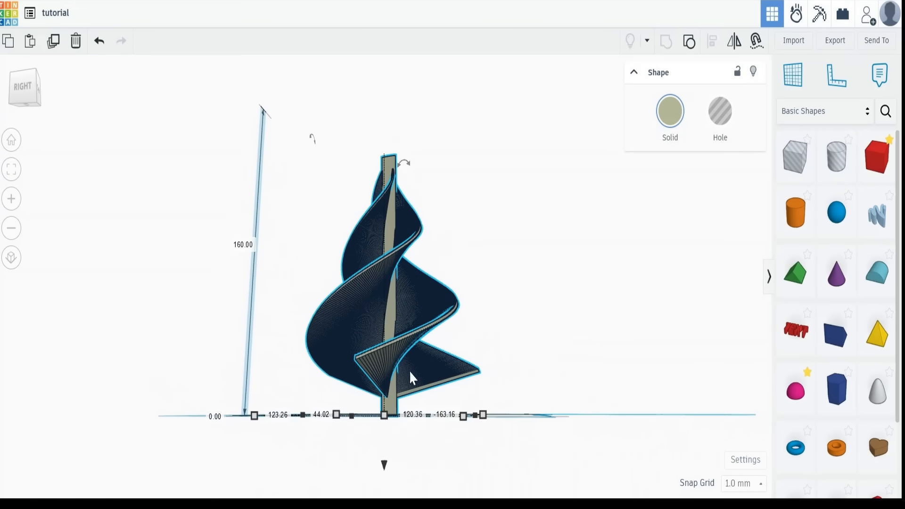